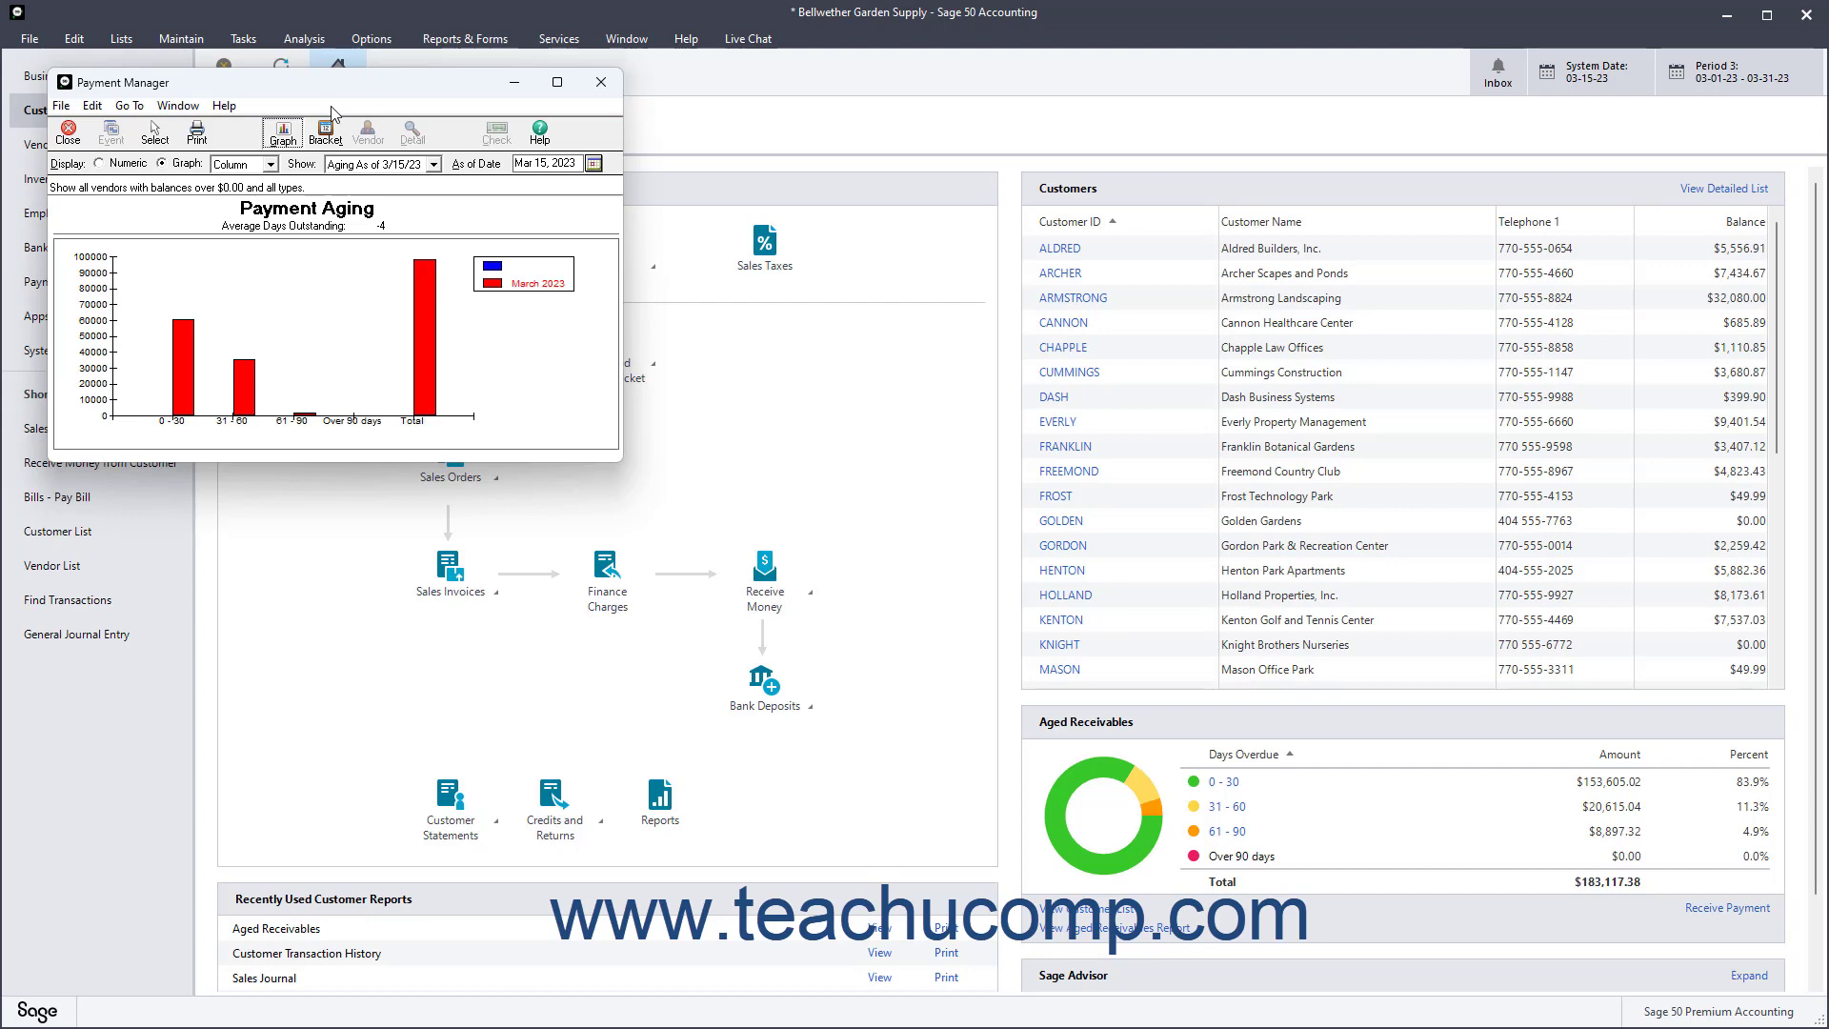
Preview the payment aging graph as a pie chart and return it to the column type
left_click(175, 171)
left_click(271, 166)
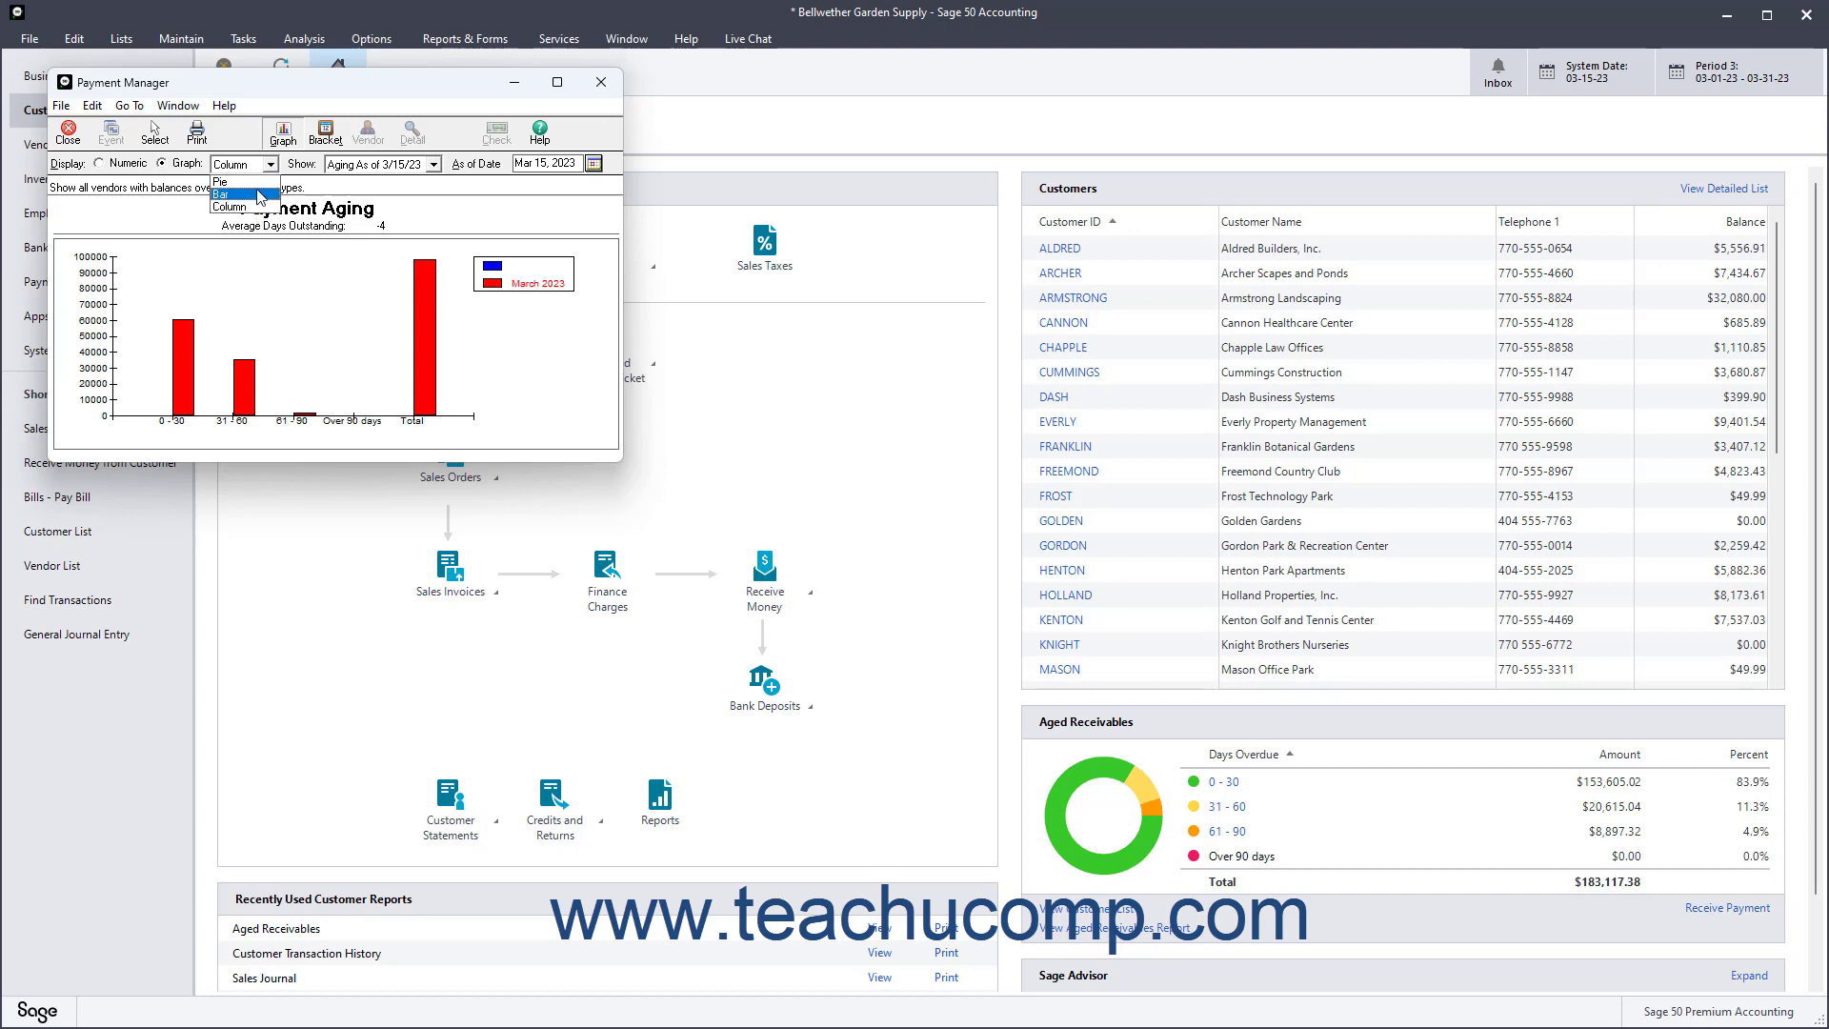
left_click(255, 182)
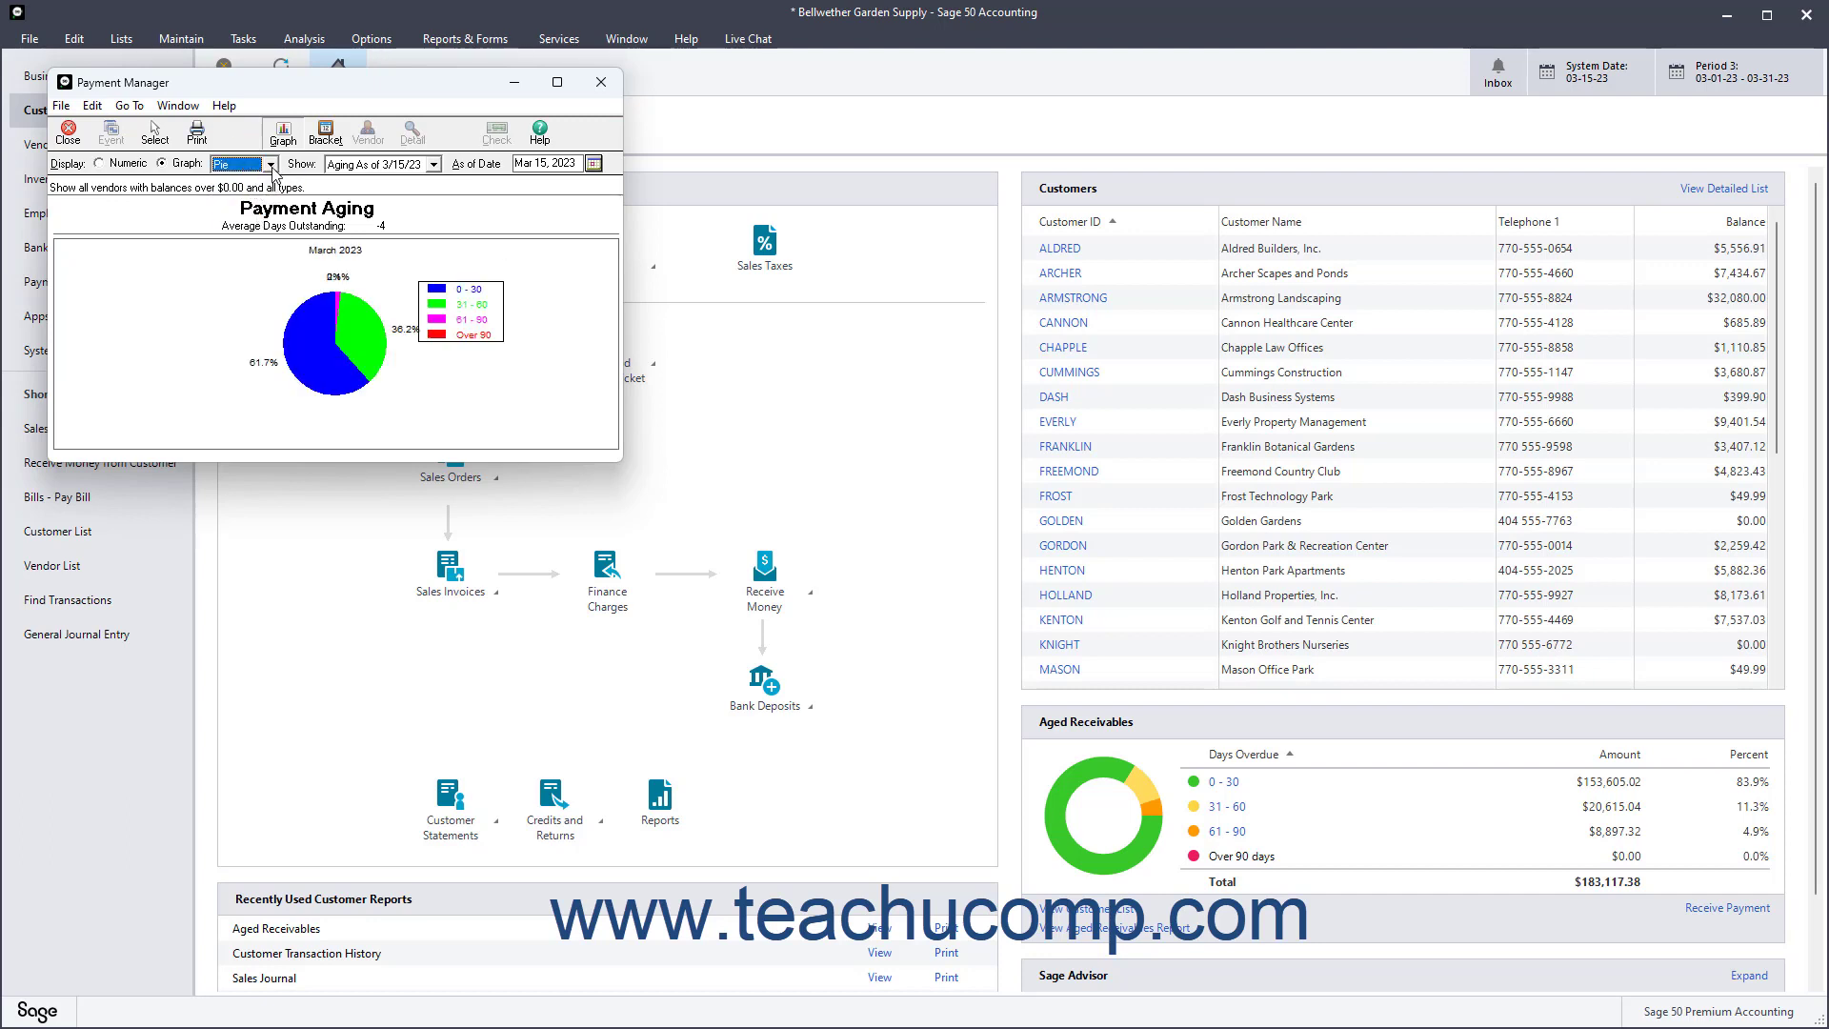
left_click(272, 165)
left_click(274, 208)
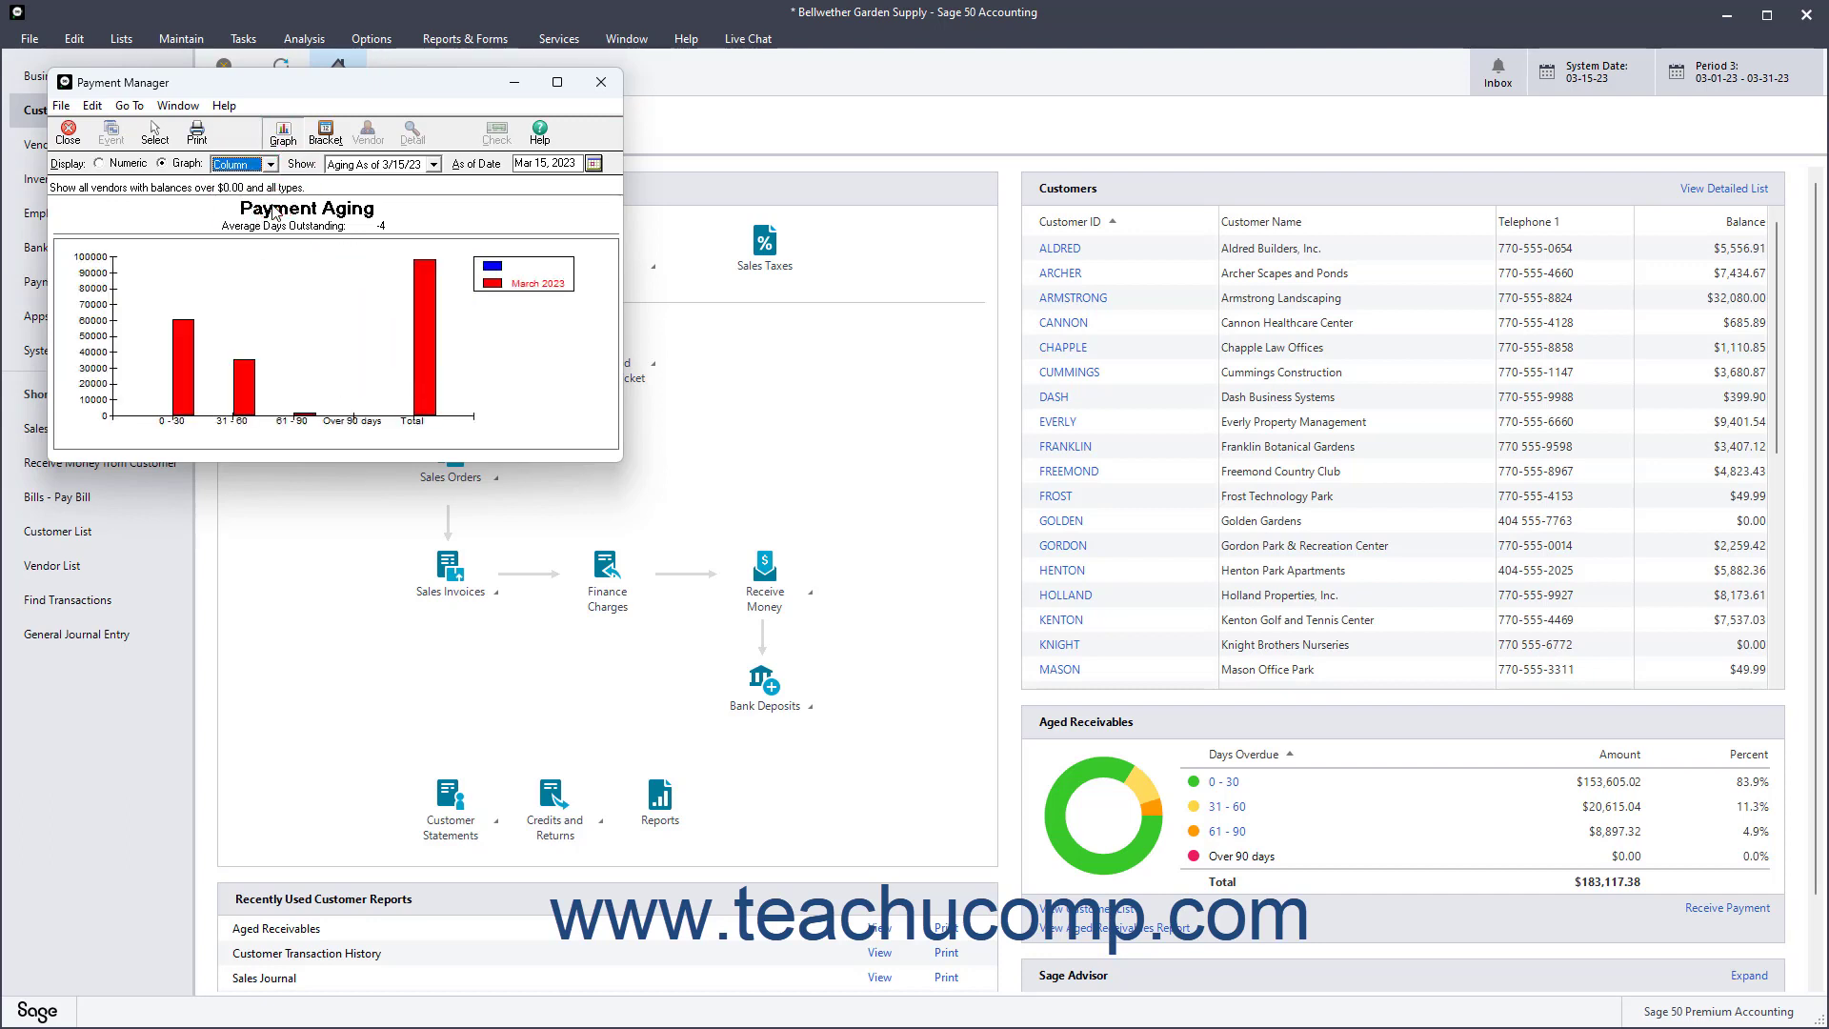
View the 2/15/23 vs 3/15/23 payment comparison and return to Aging As of 3/15/23, with March 15, 2023 as the as-of date
left_click(433, 167)
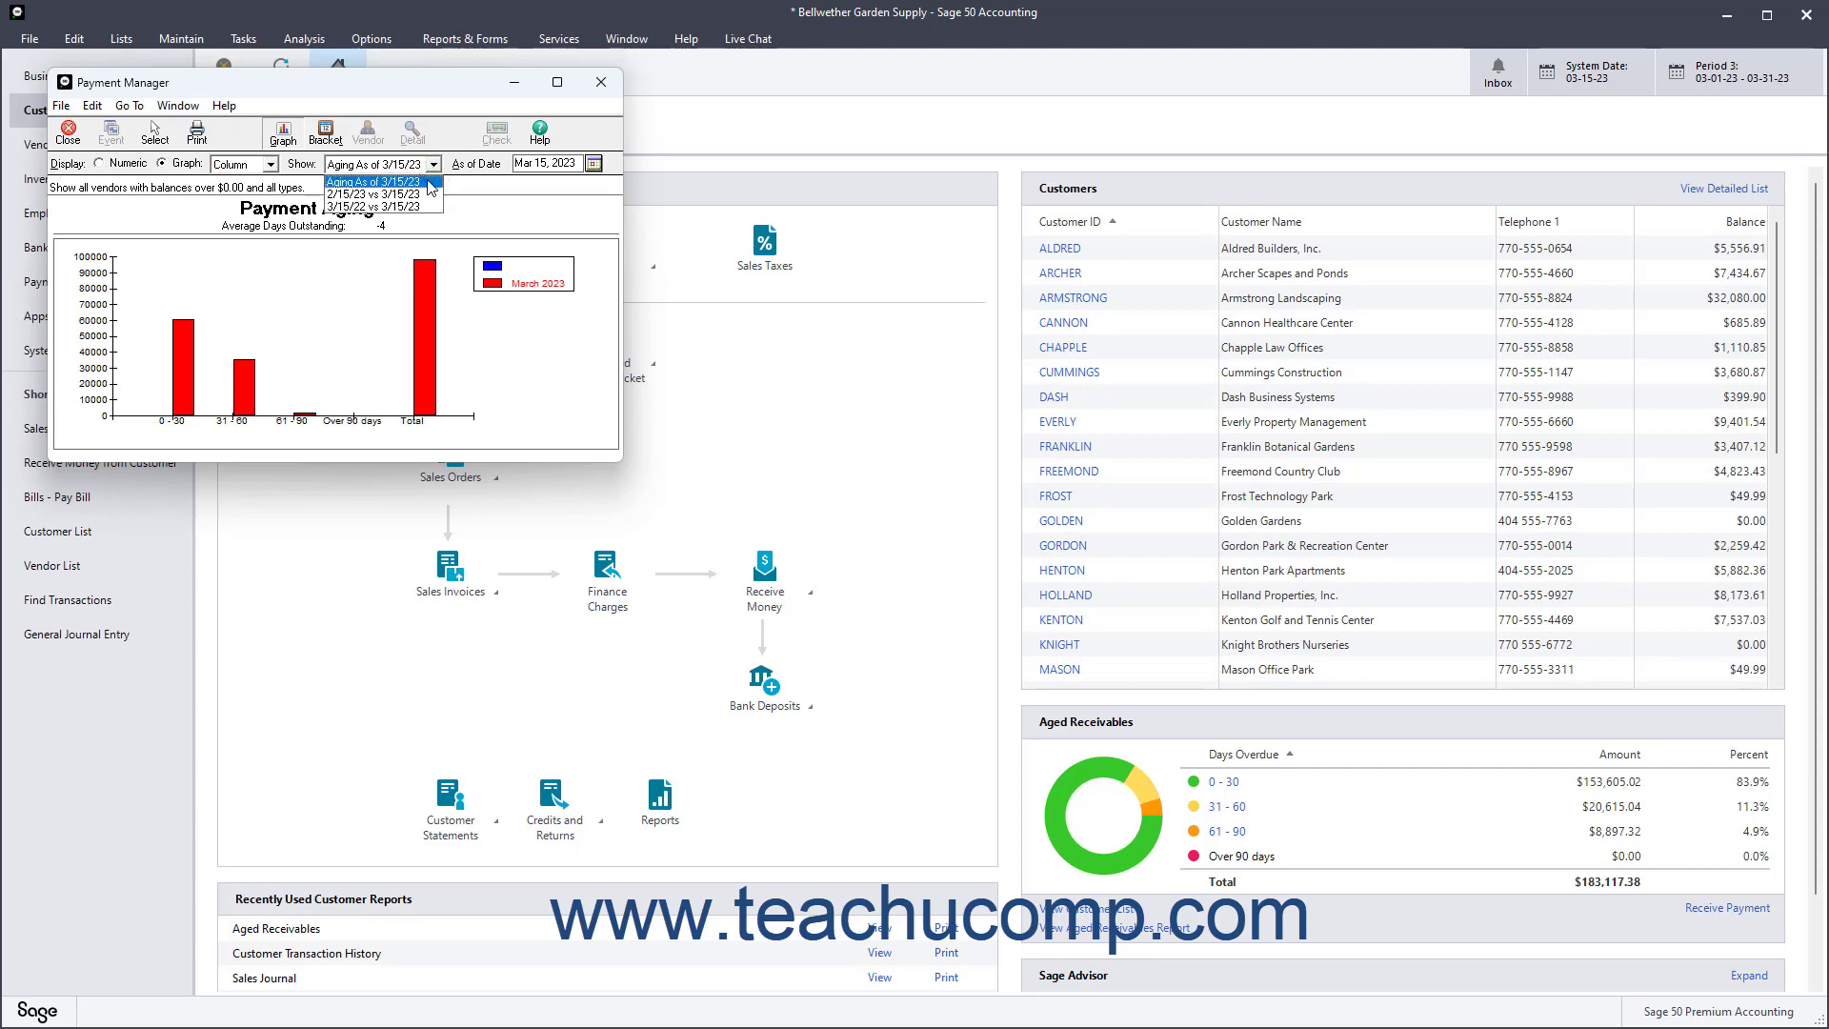
left_click(426, 194)
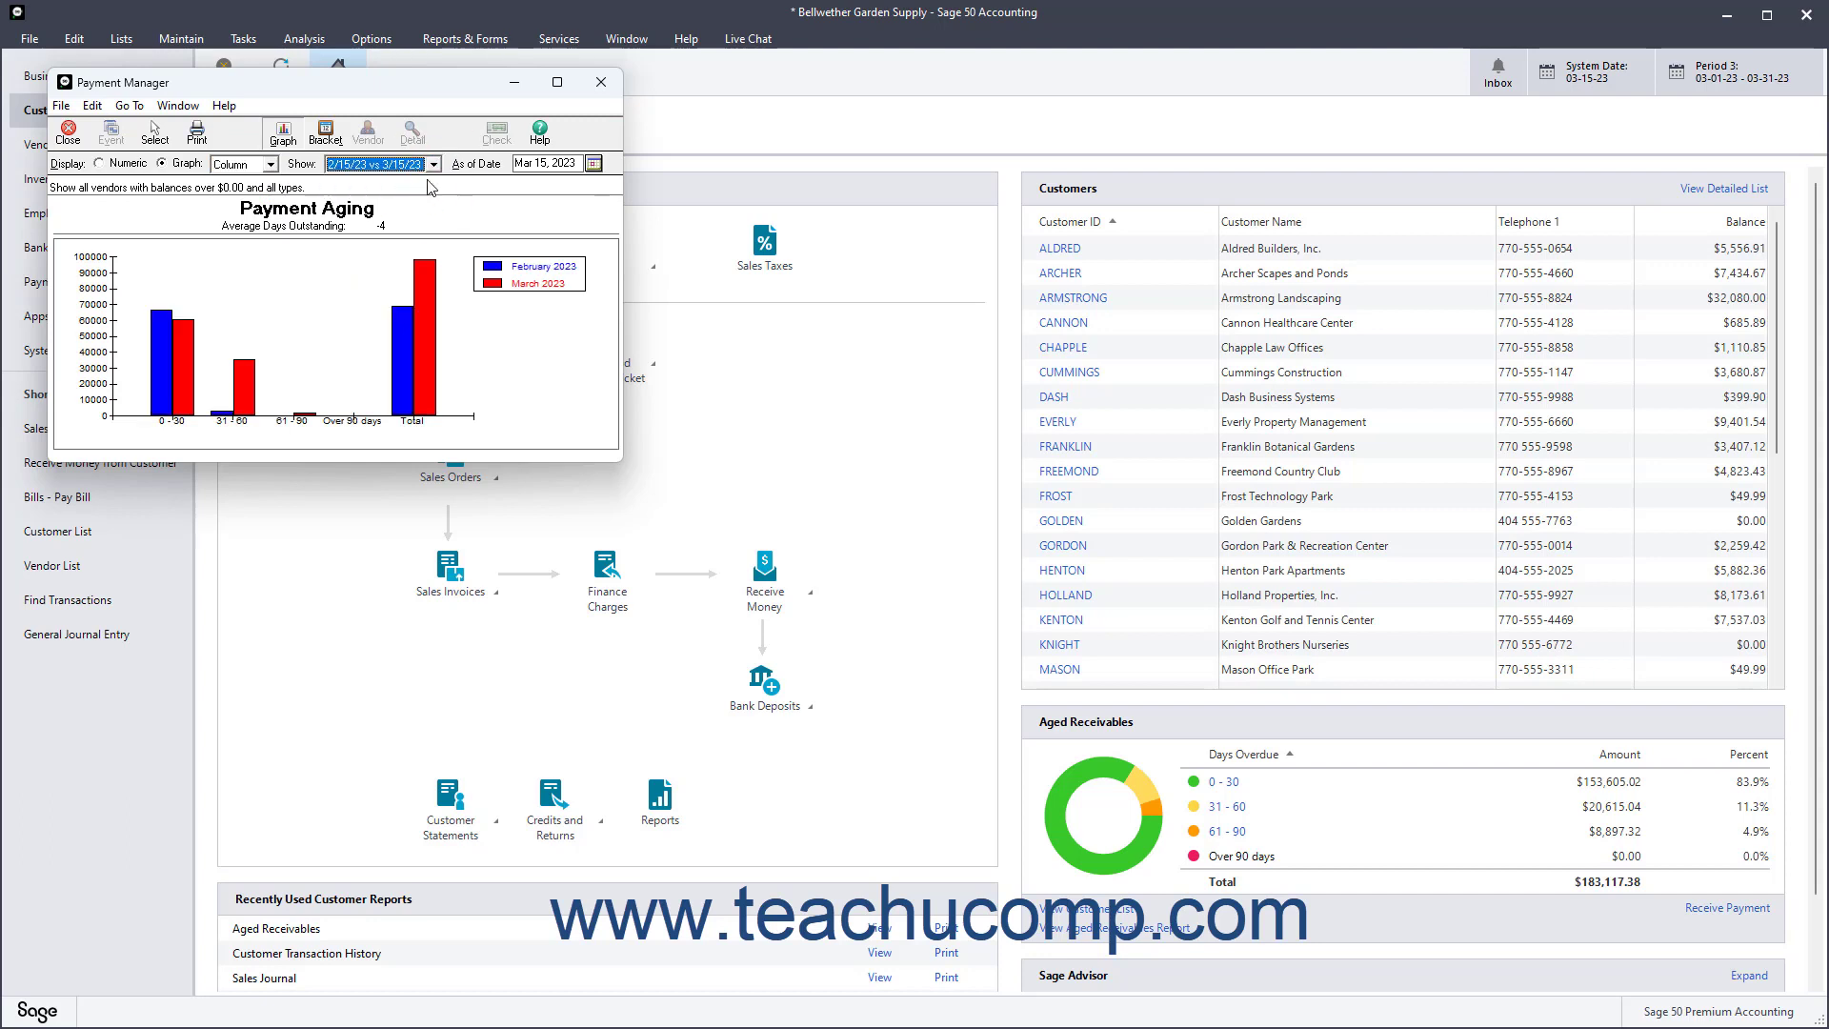
left_click(433, 164)
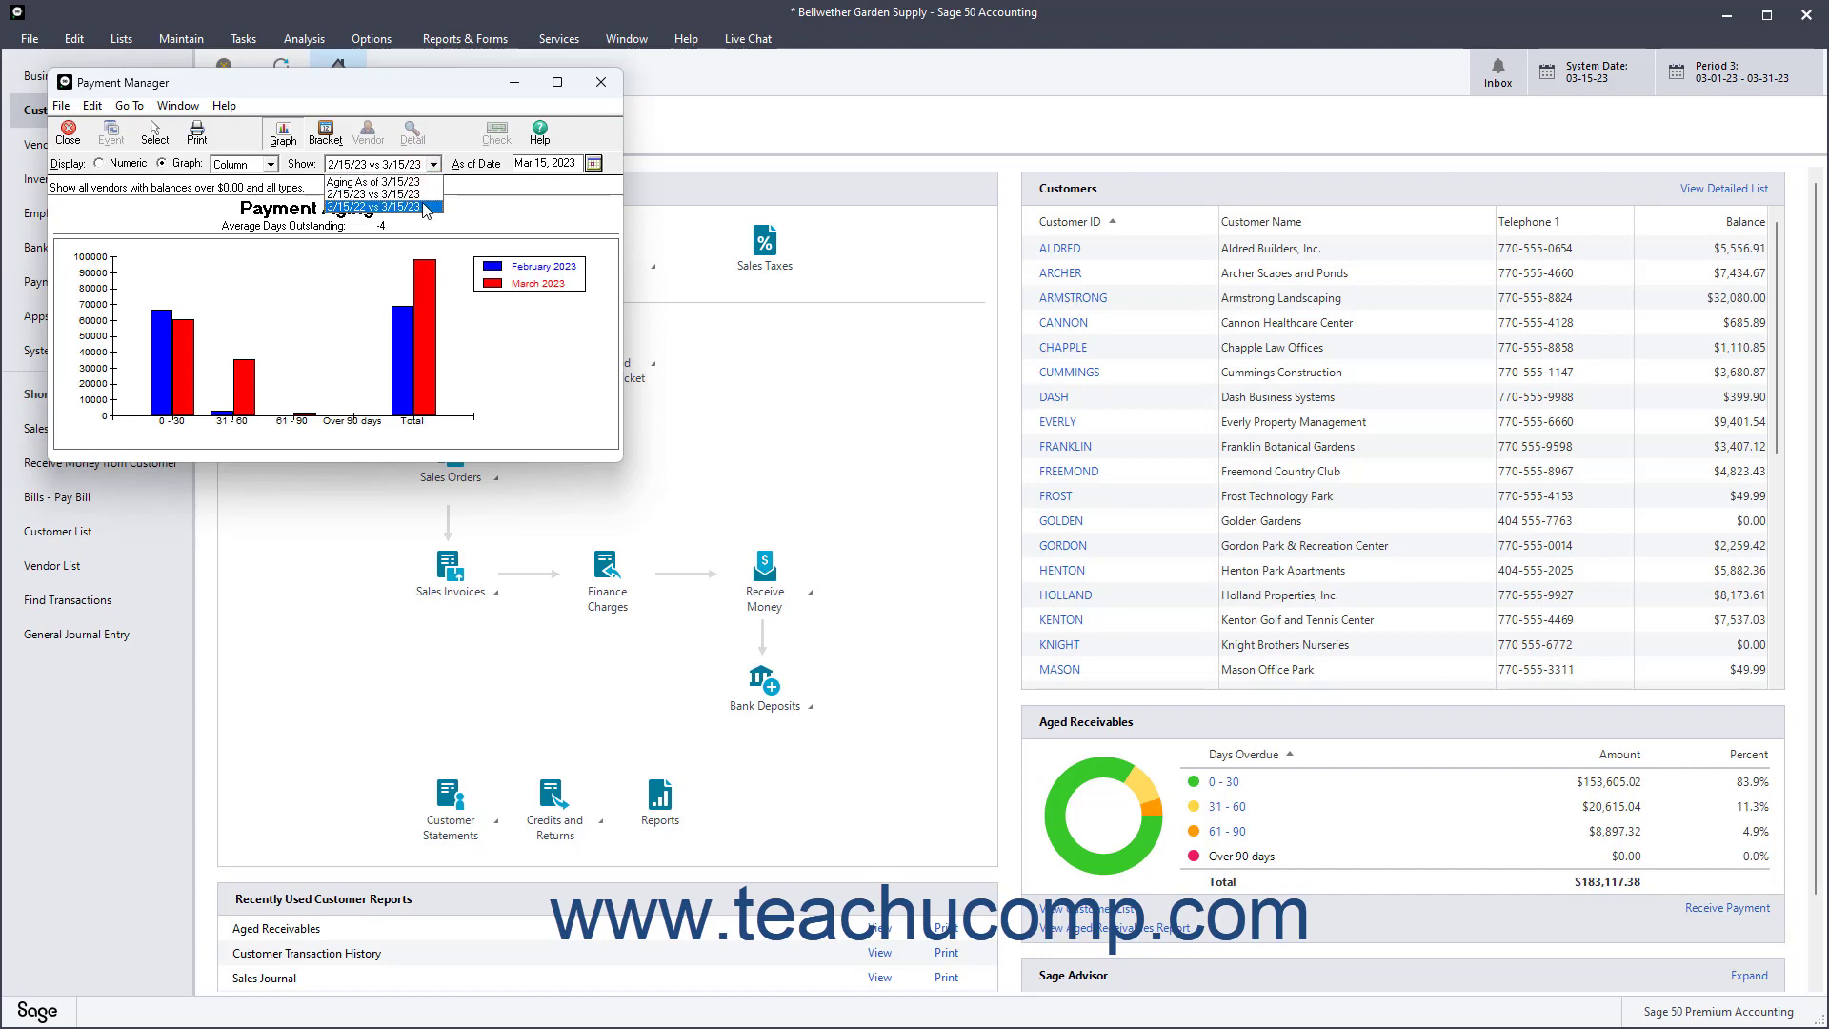
left_click(423, 181)
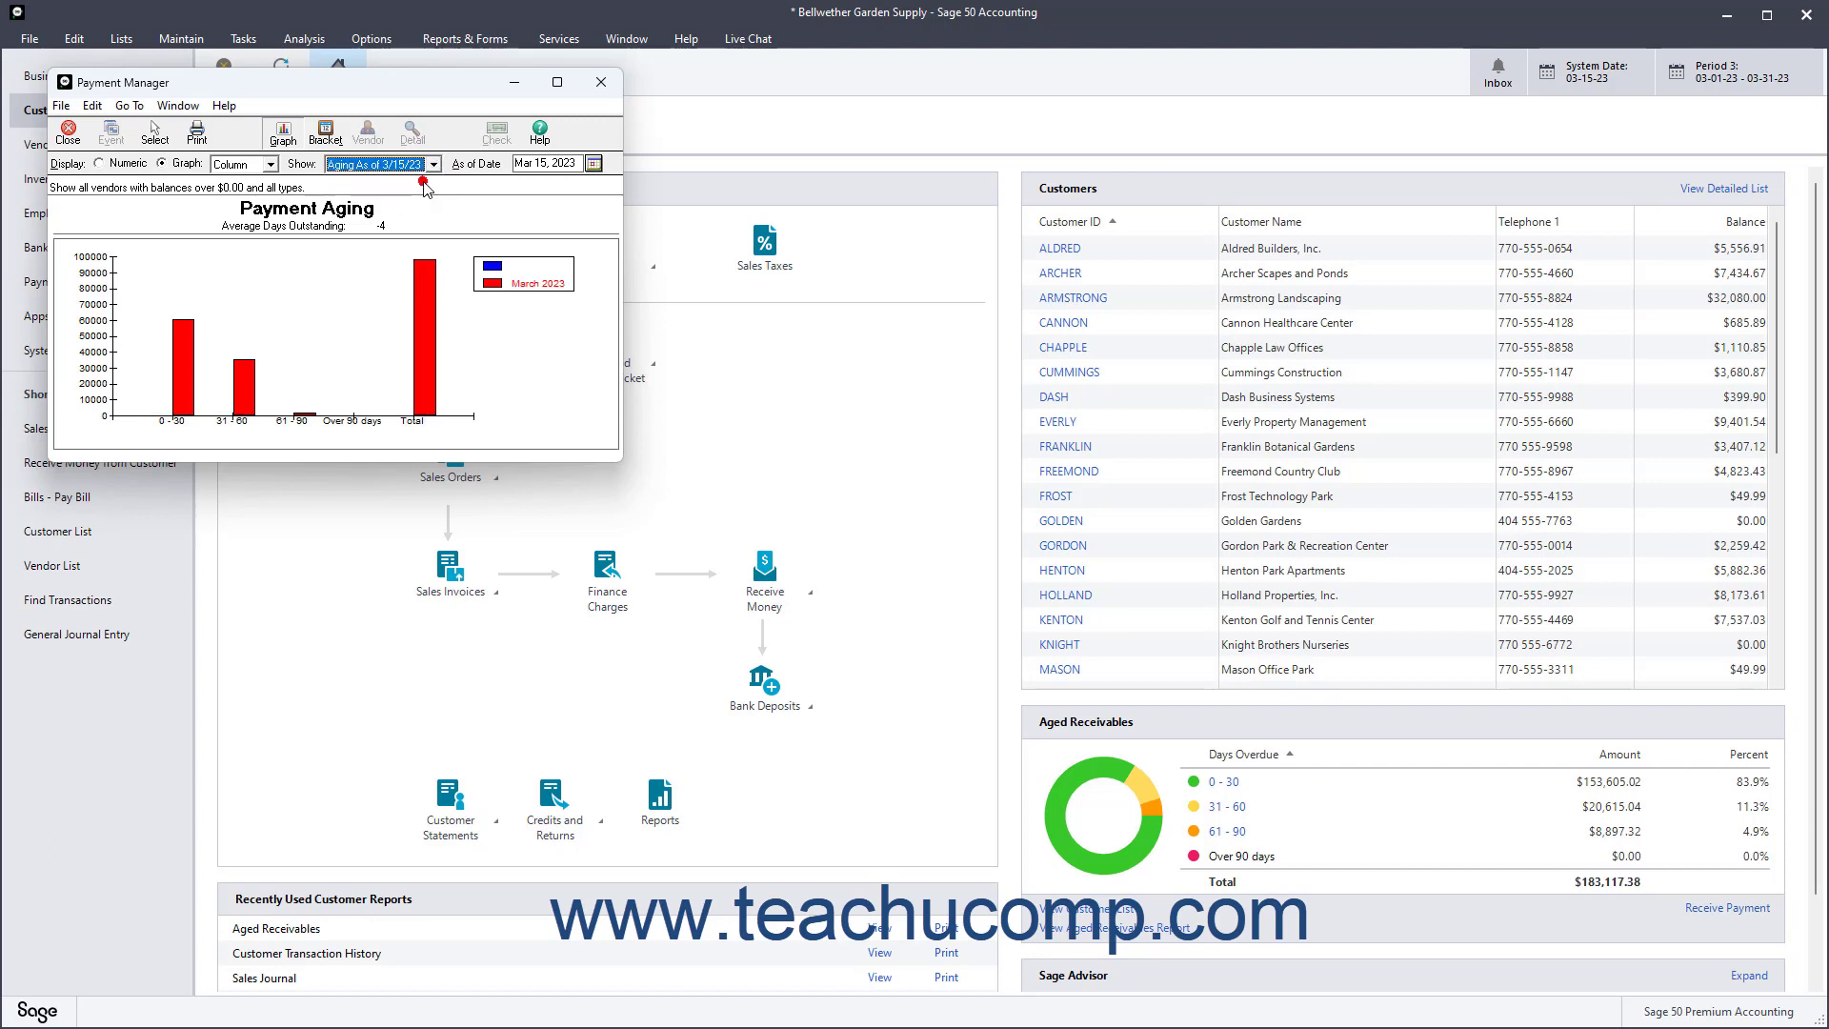
left_click(594, 164)
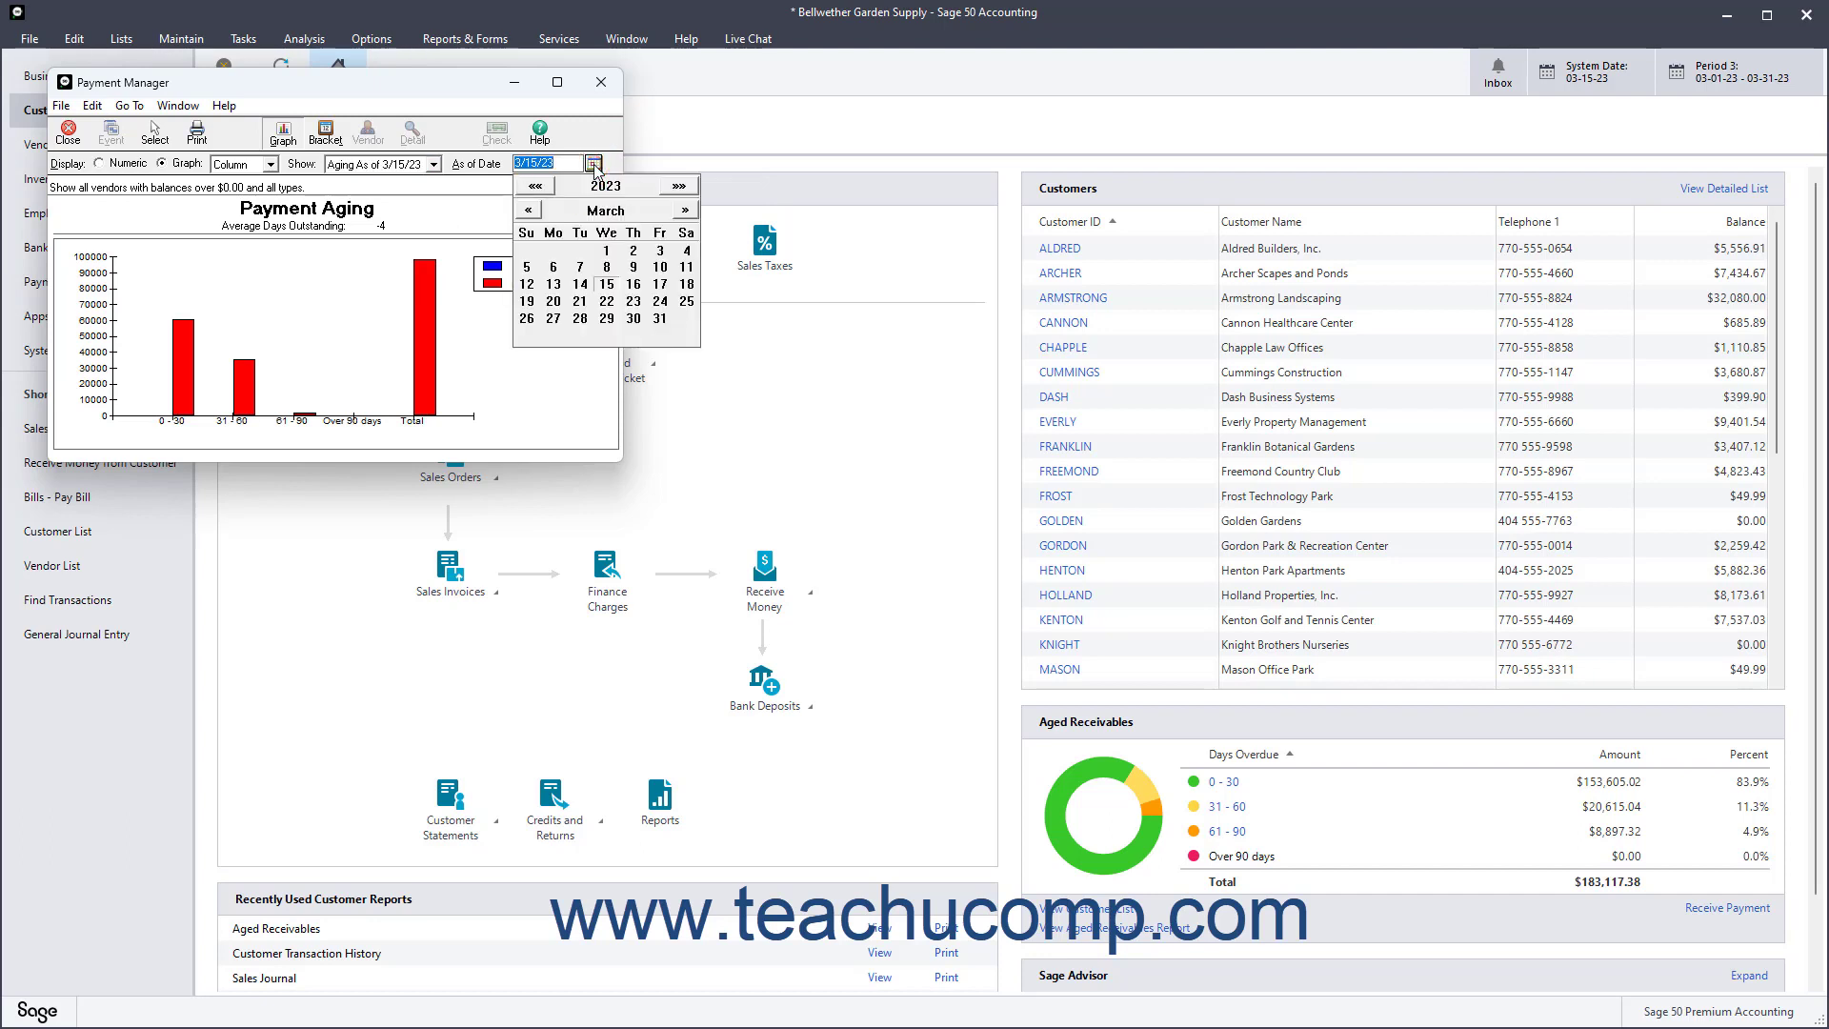
left_click(606, 285)
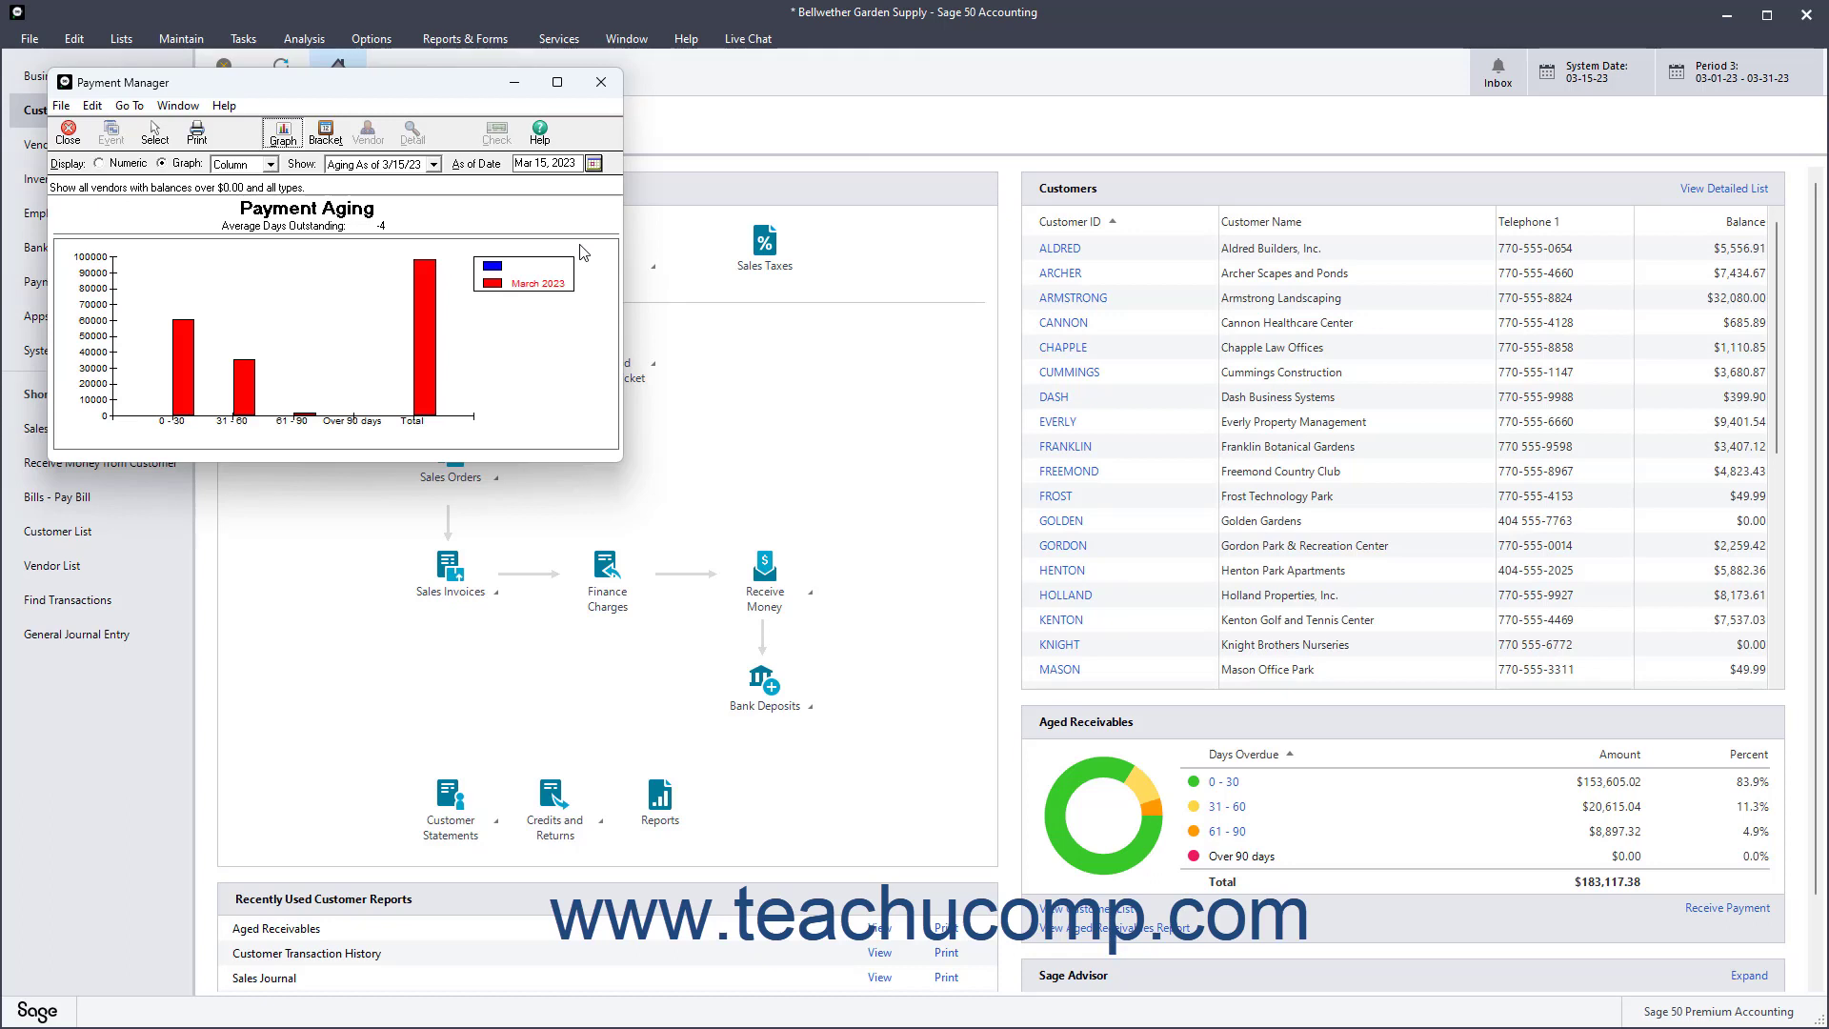
Switch the payment aging display to numeric and review the comparison and as-of date choices
left_click(100, 163)
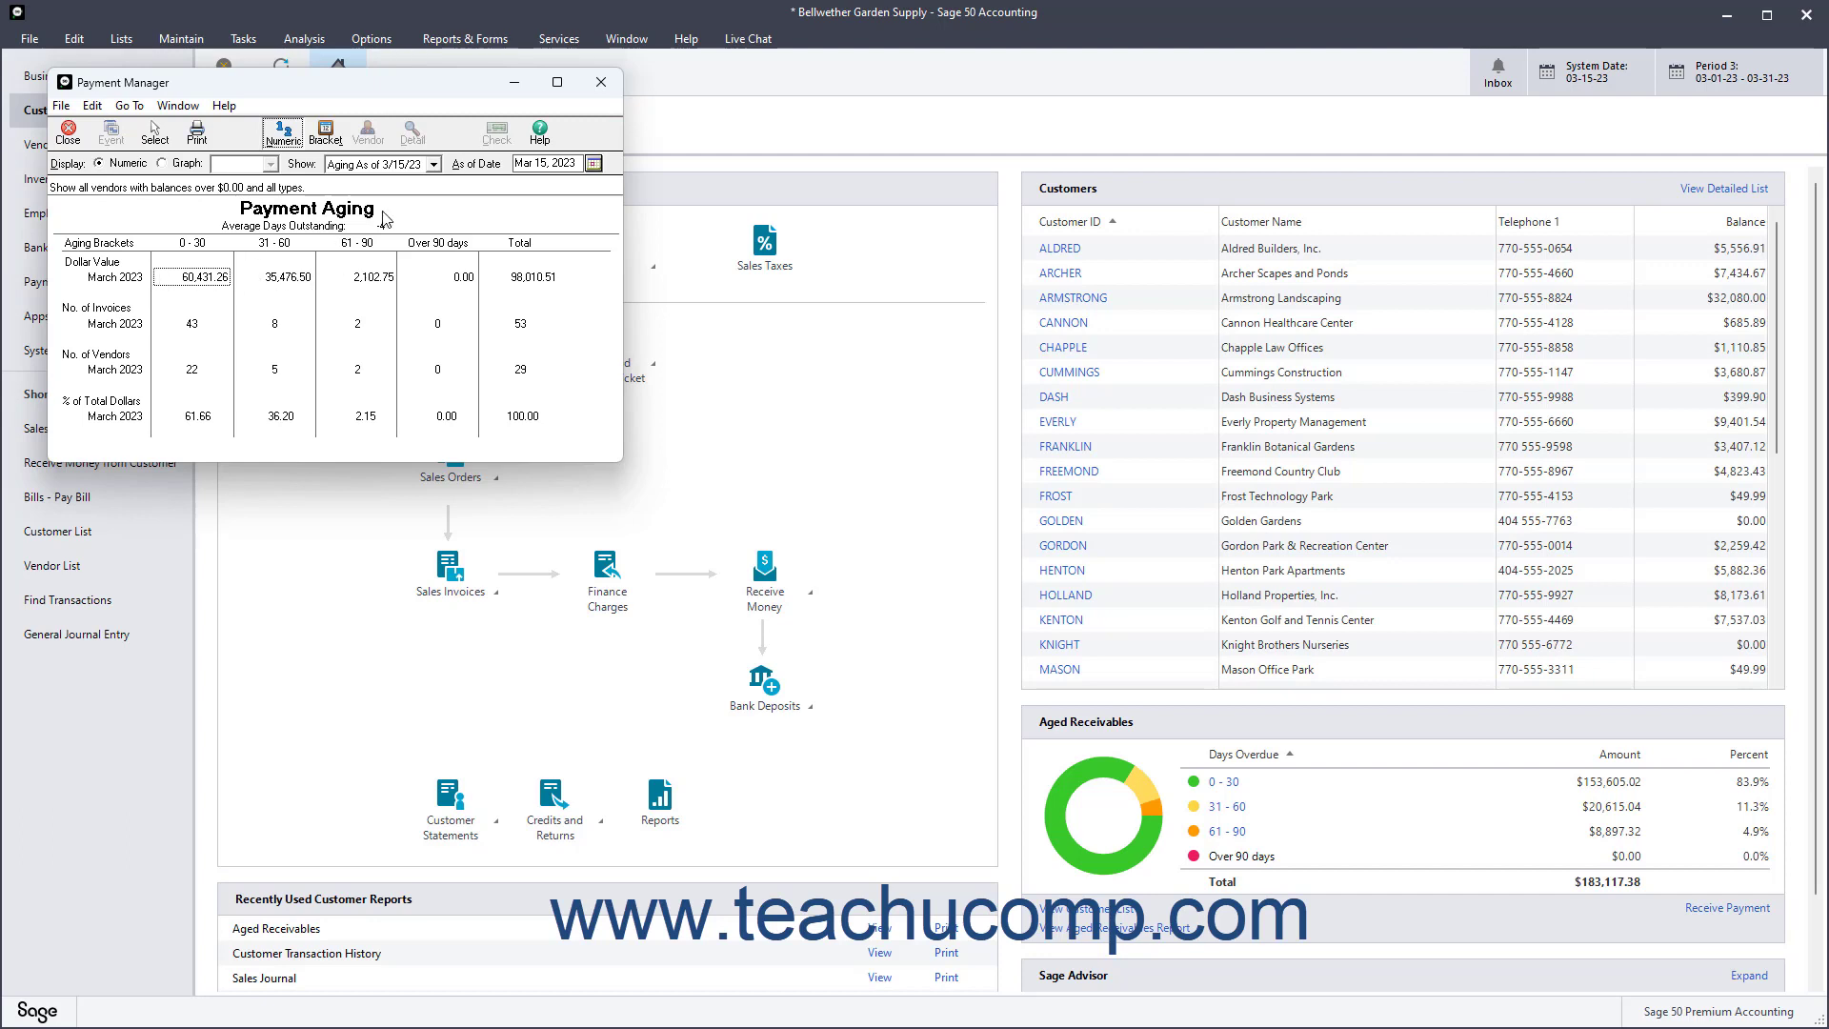
left_click(434, 165)
left_click(434, 167)
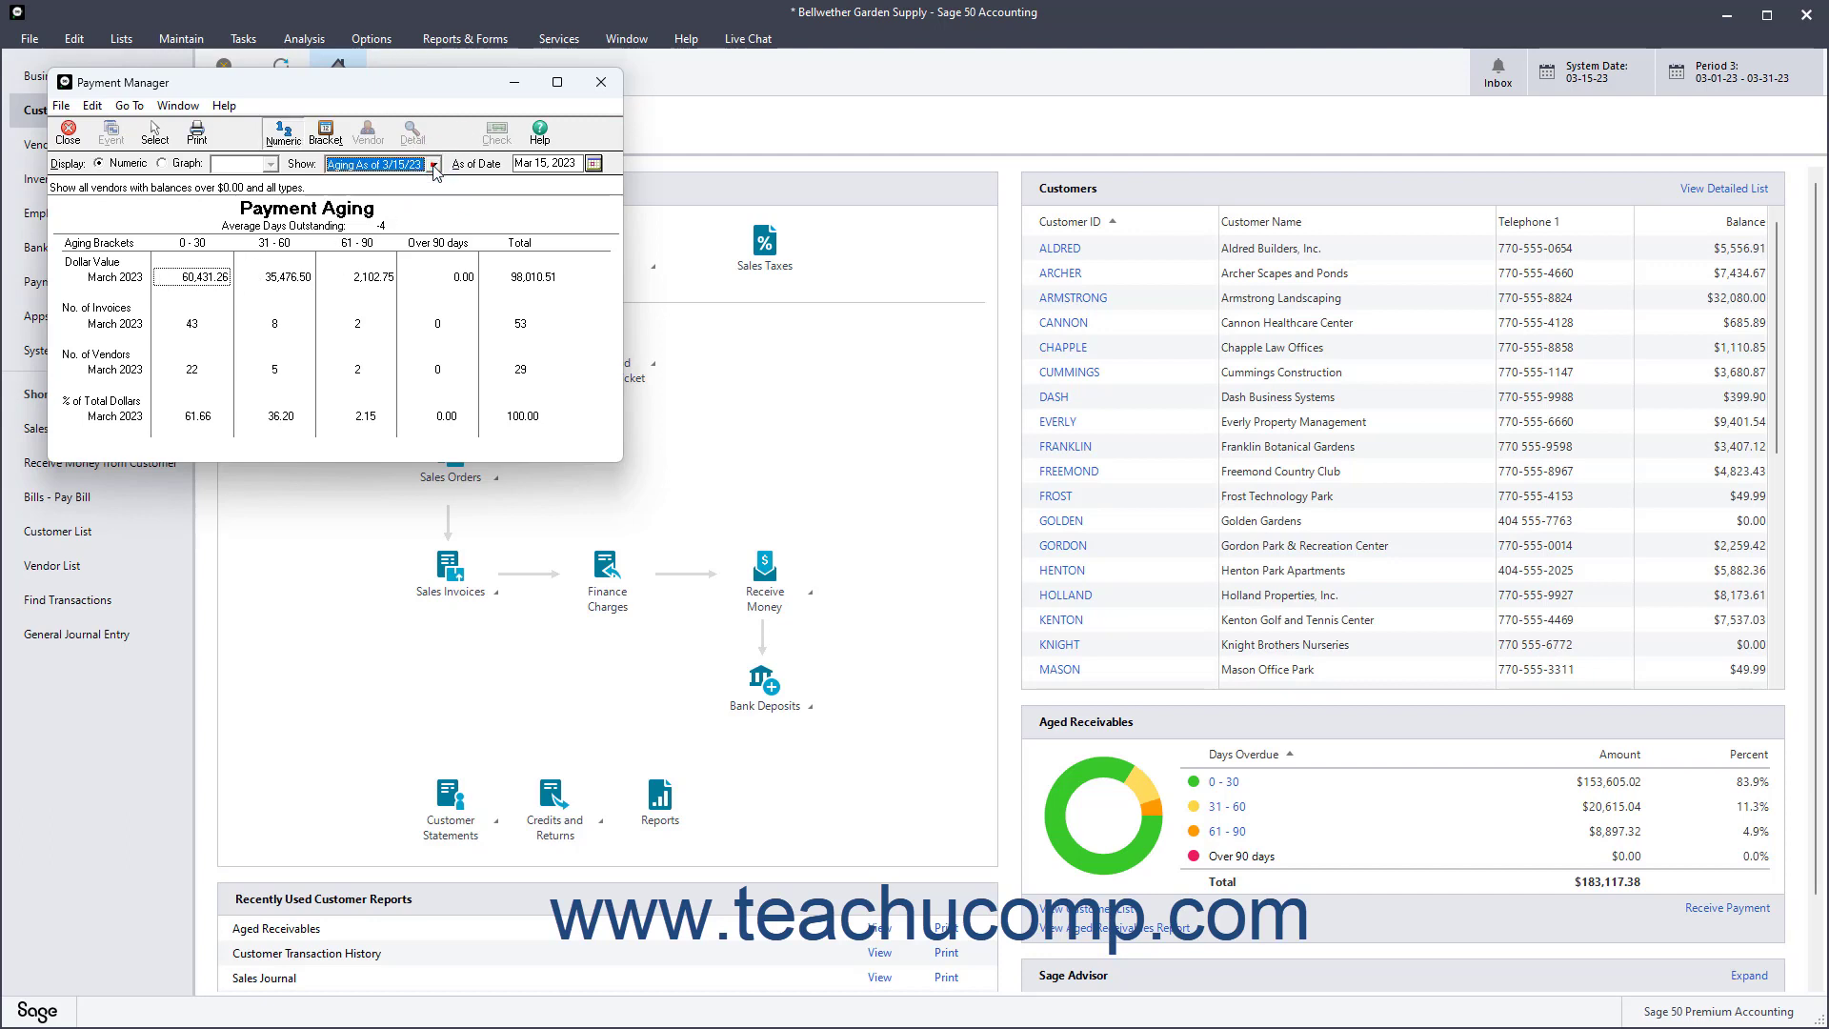
left_click(593, 164)
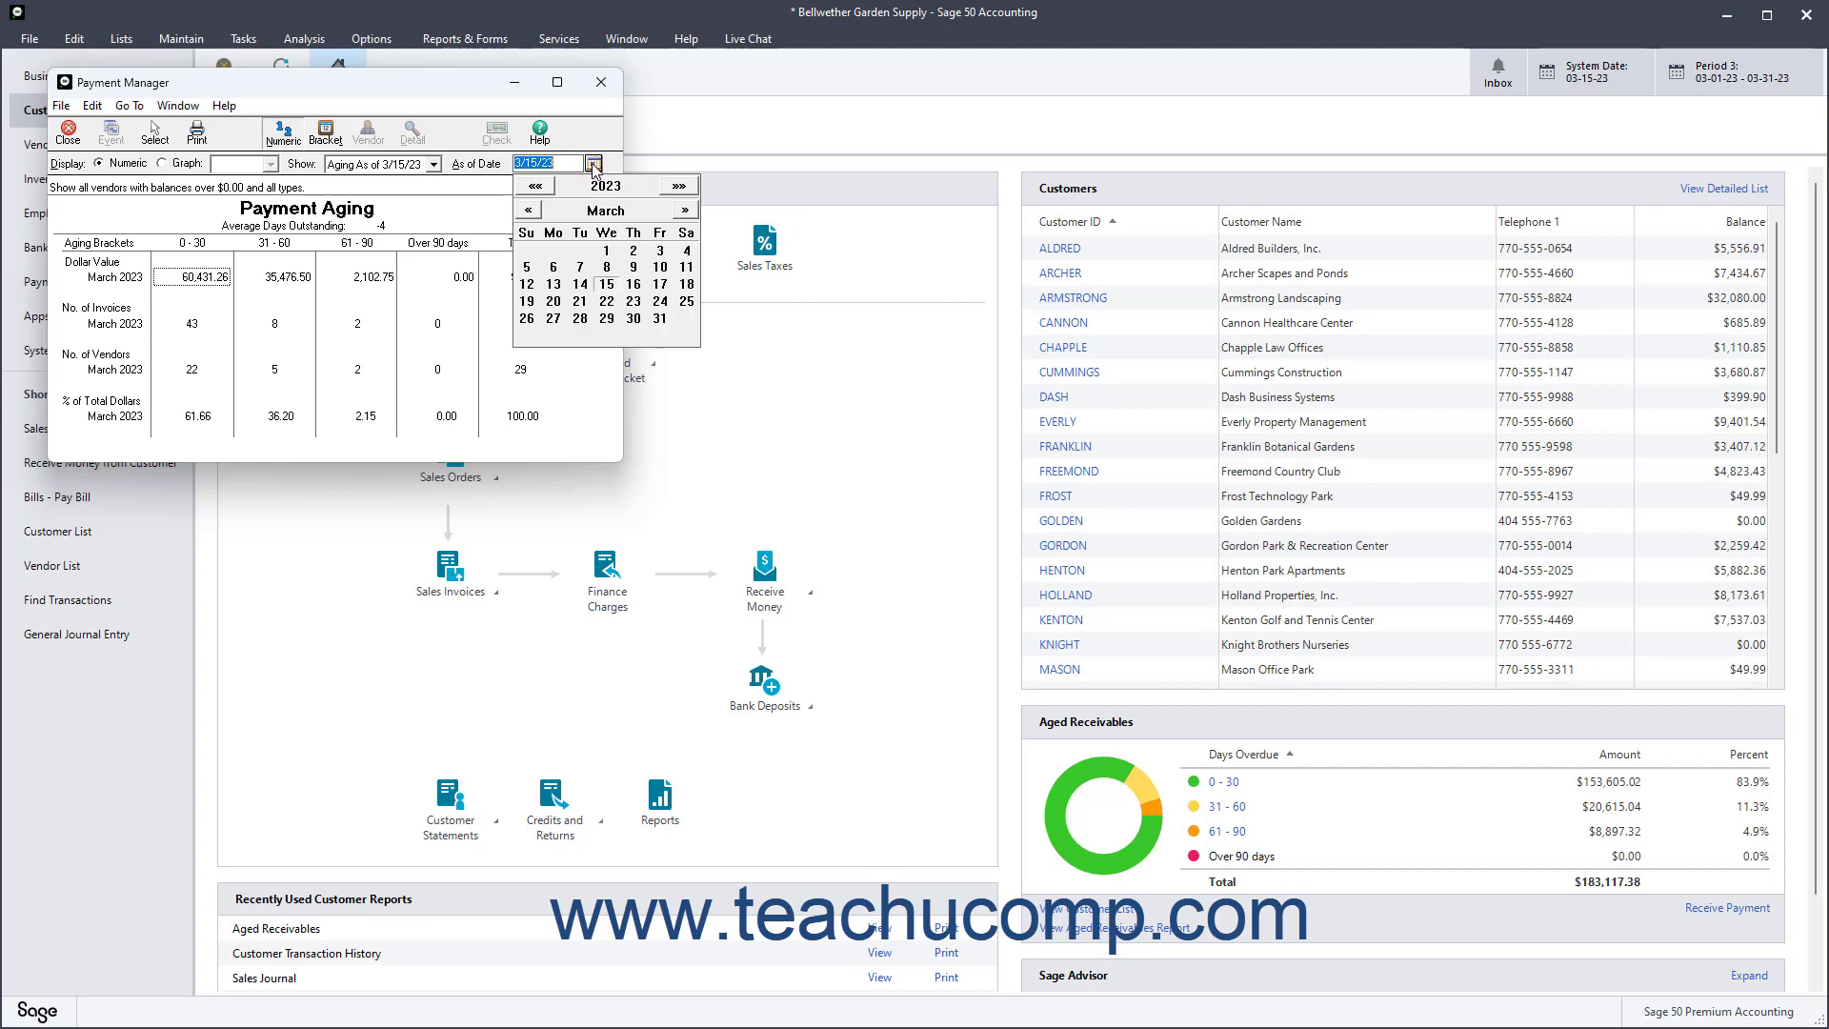
left_click(594, 165)
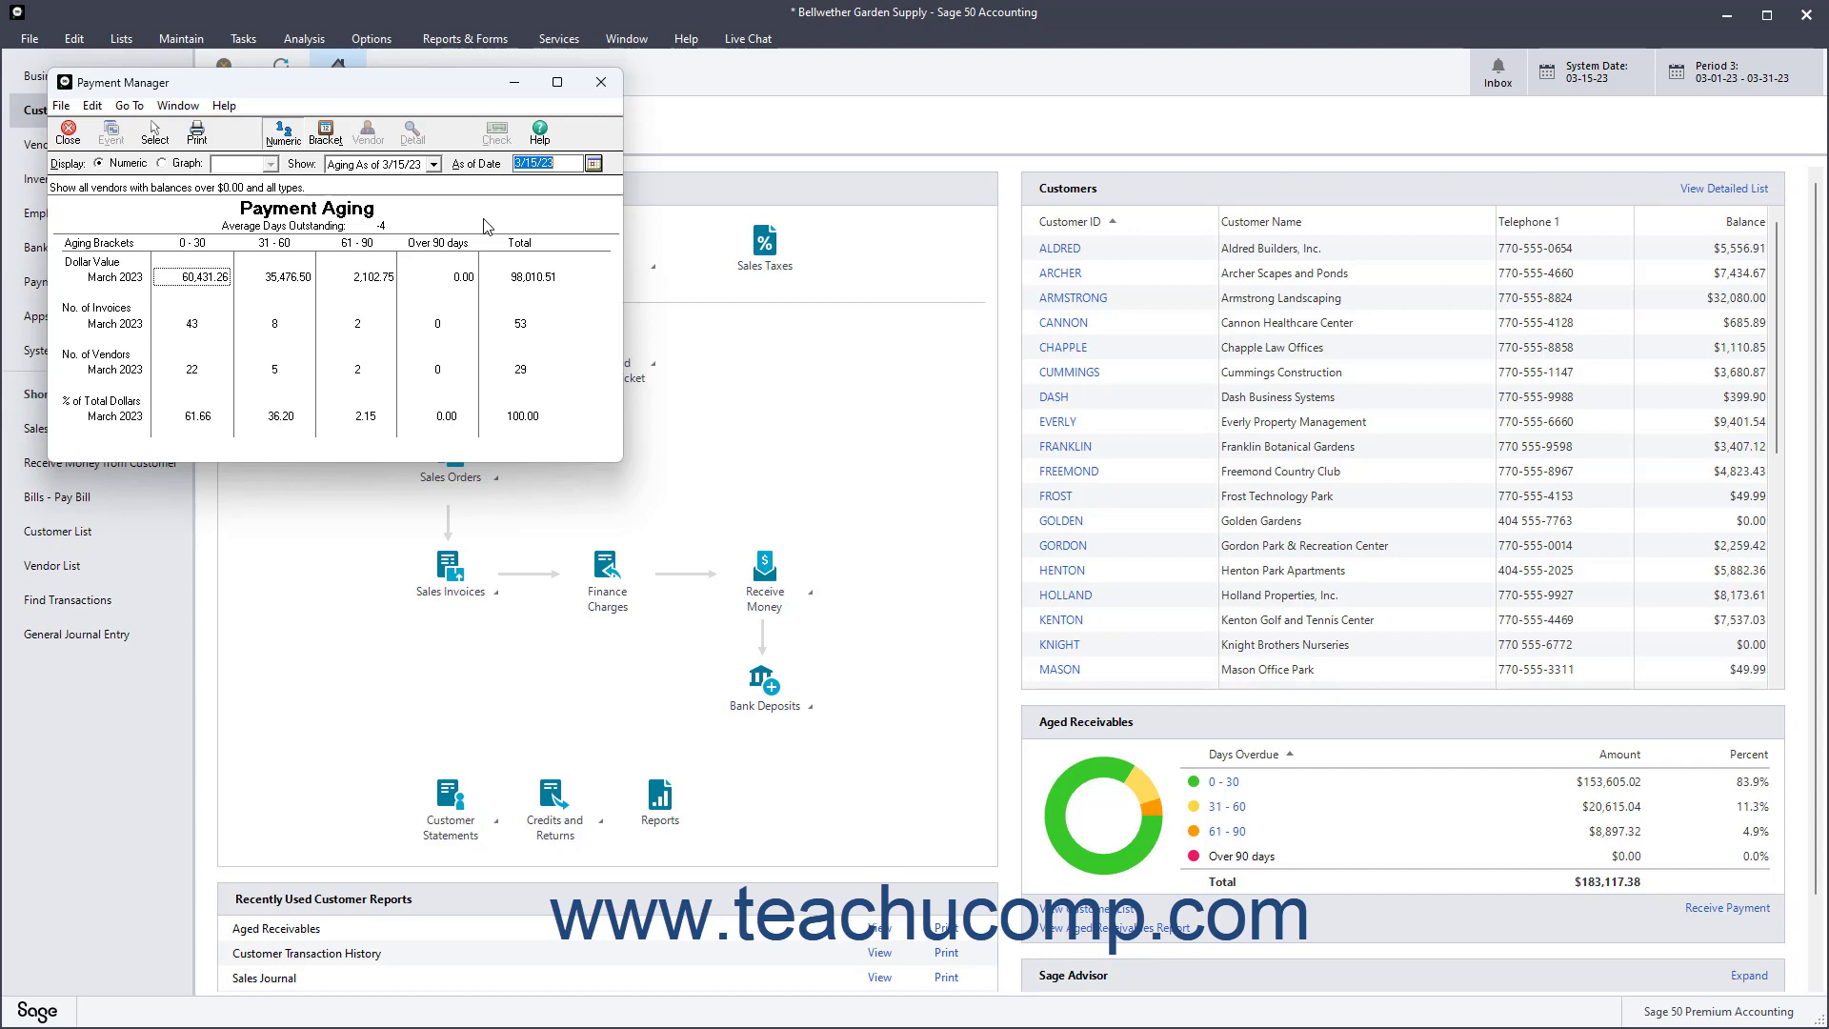
Show the individual invoices by aging bracket and set the days past due to 31 - 60
left_click(325, 133)
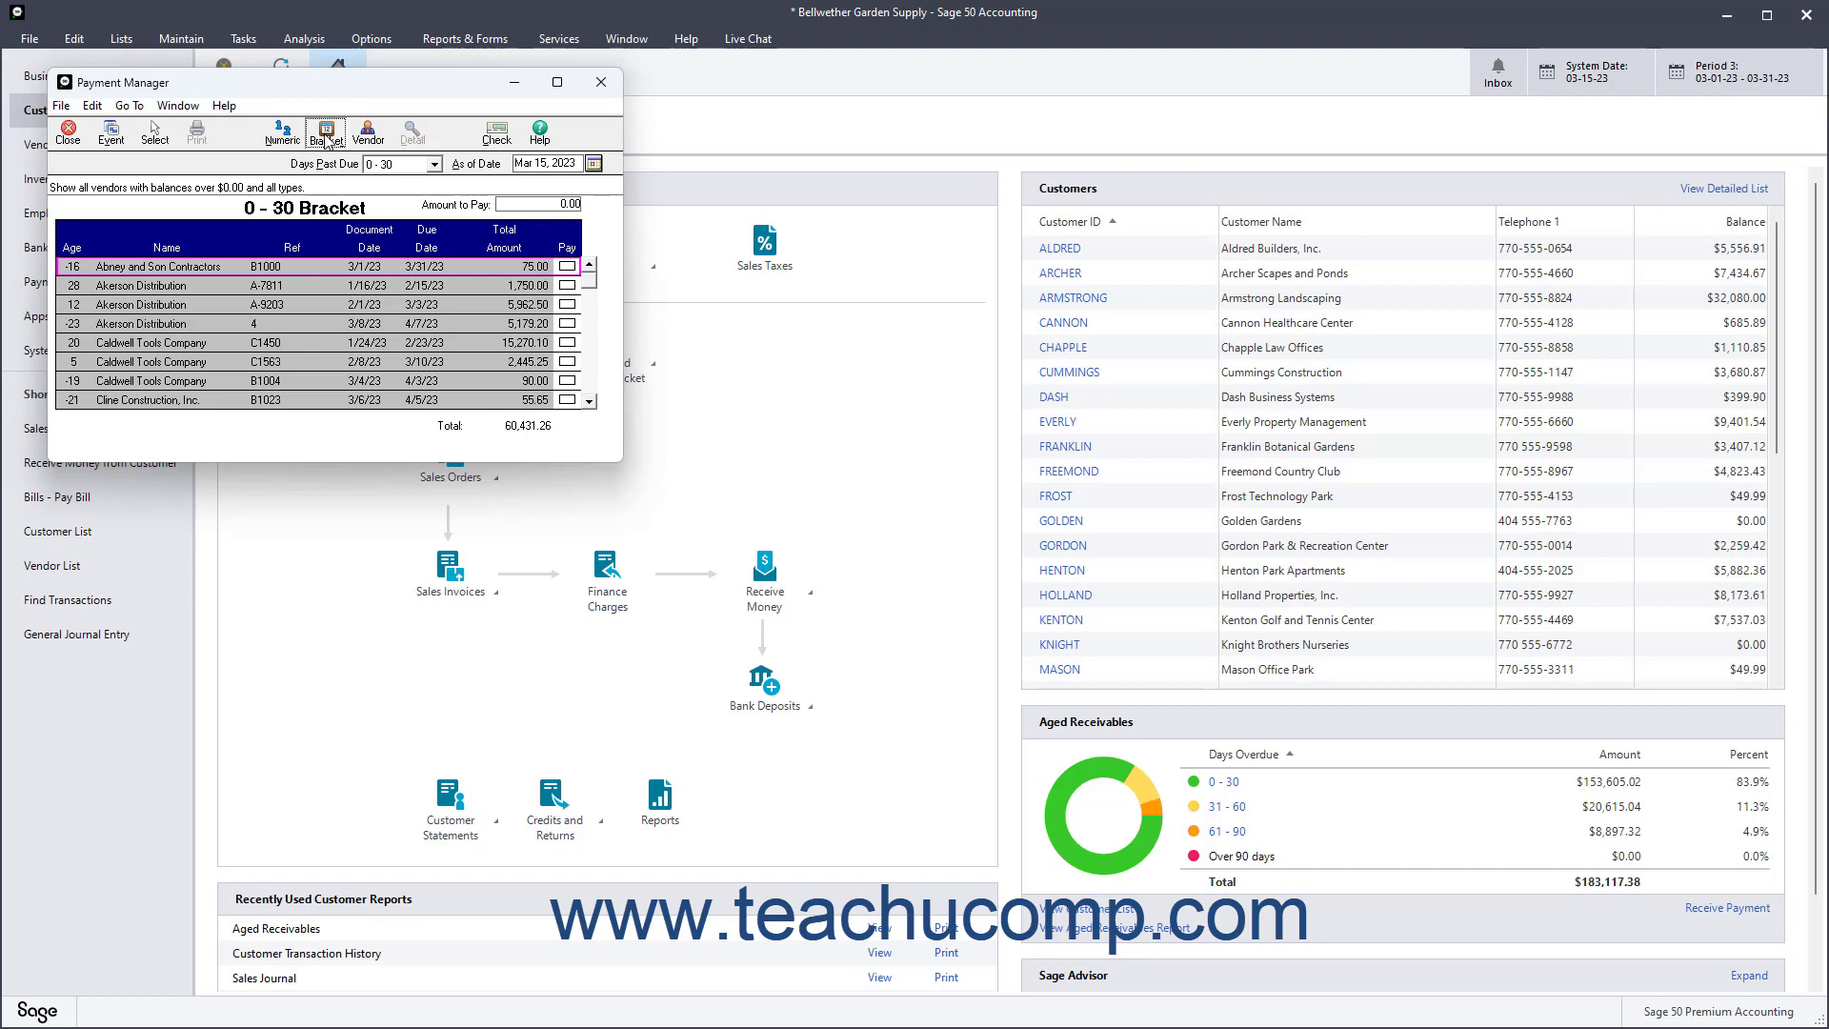
left_click(434, 166)
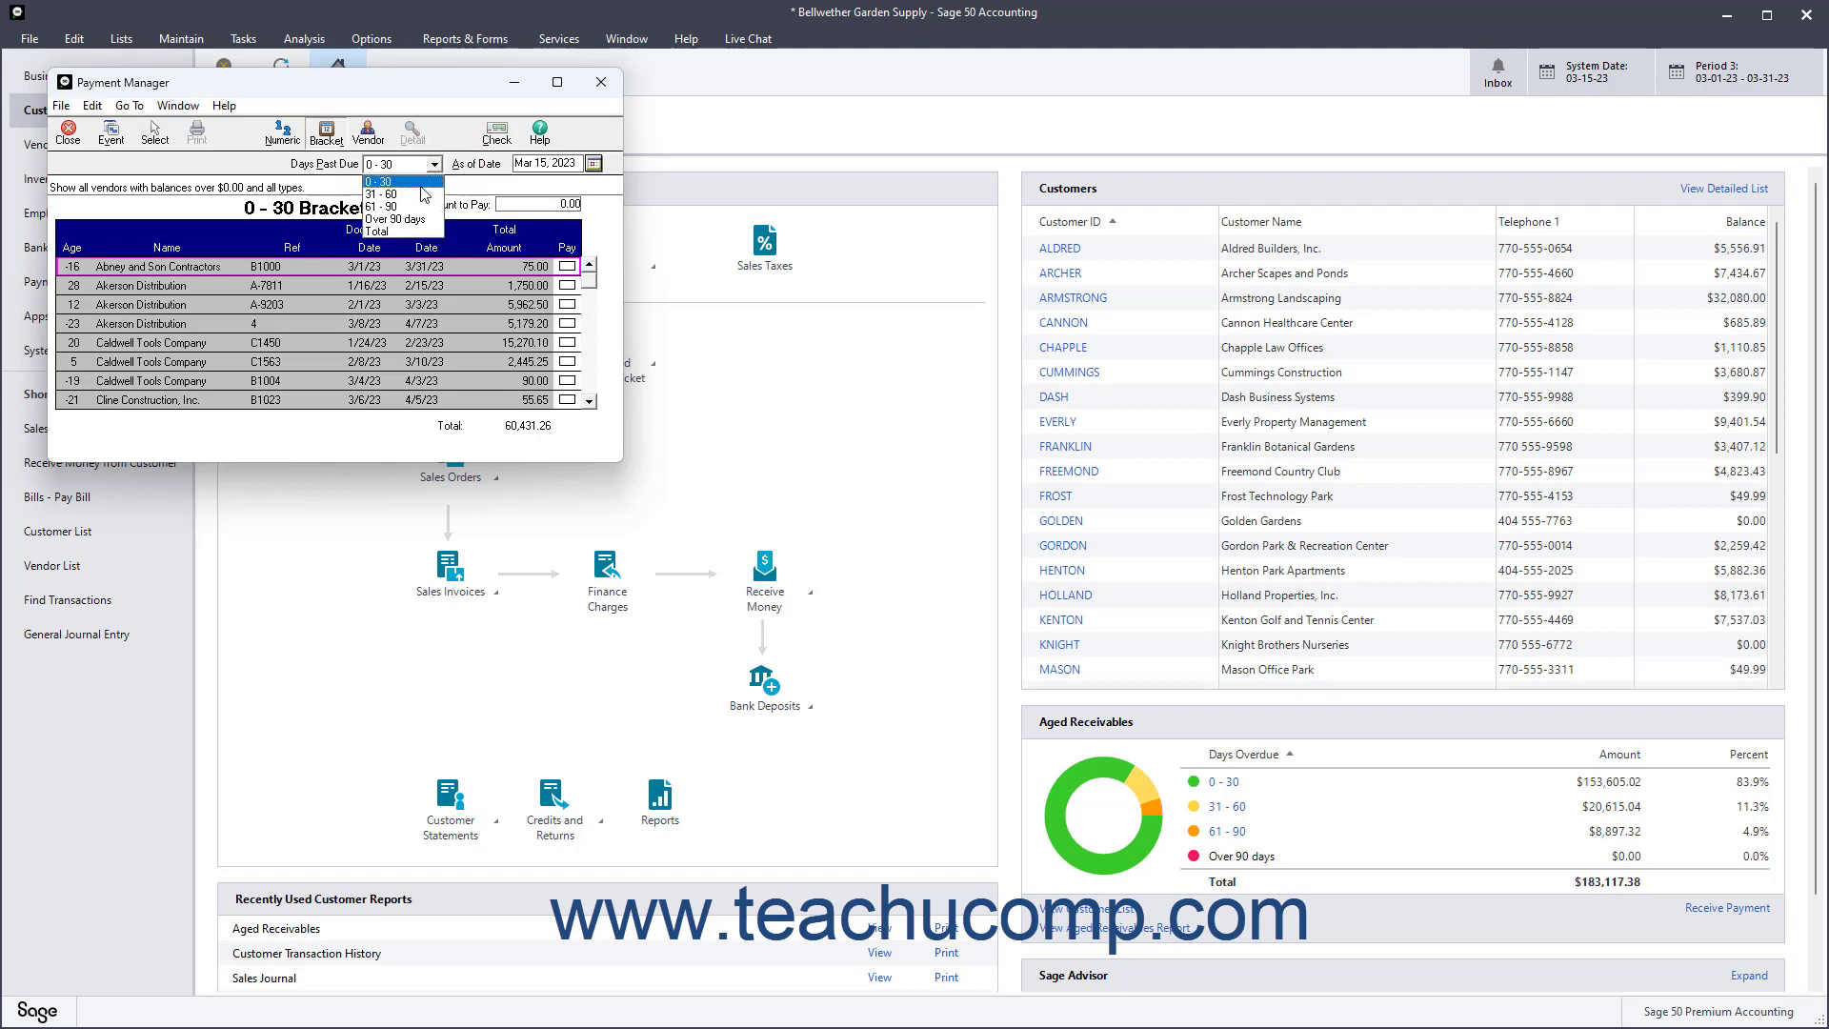
left_click(420, 193)
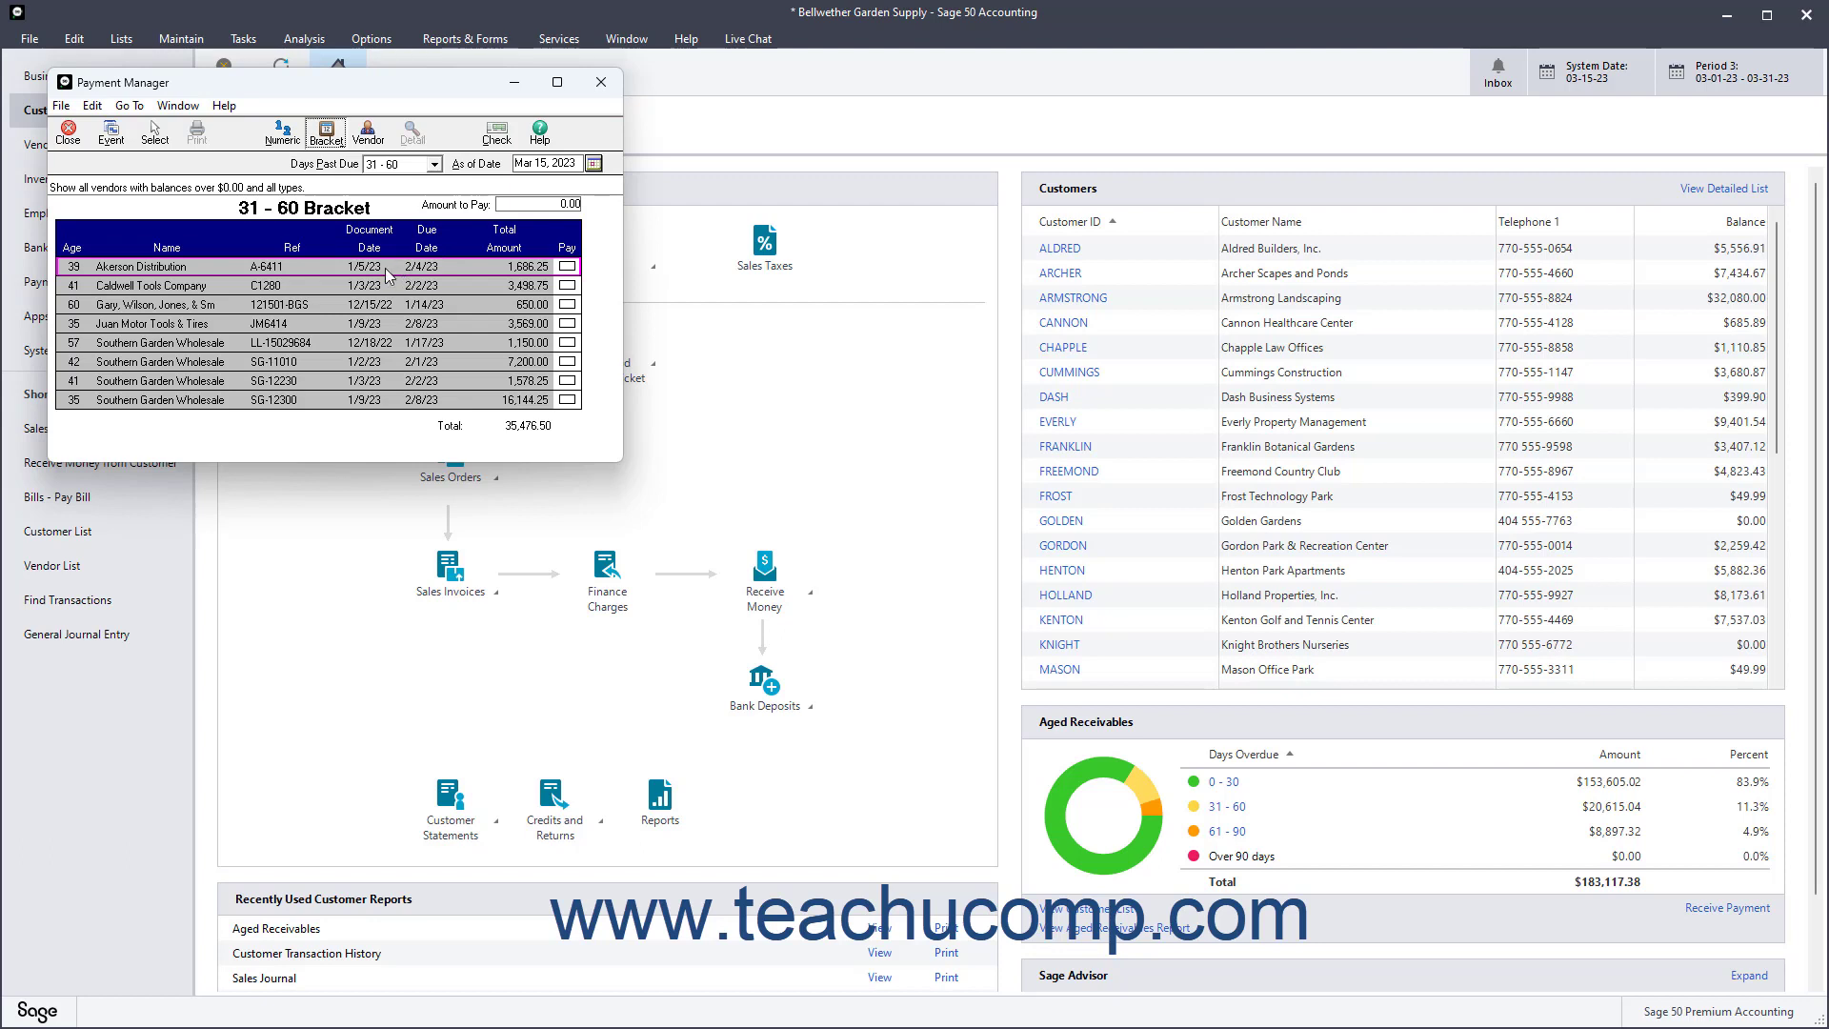
View the vendor detail for Akerson Distribution, open its listed purchase invoice, and close that invoice
left_click(369, 141)
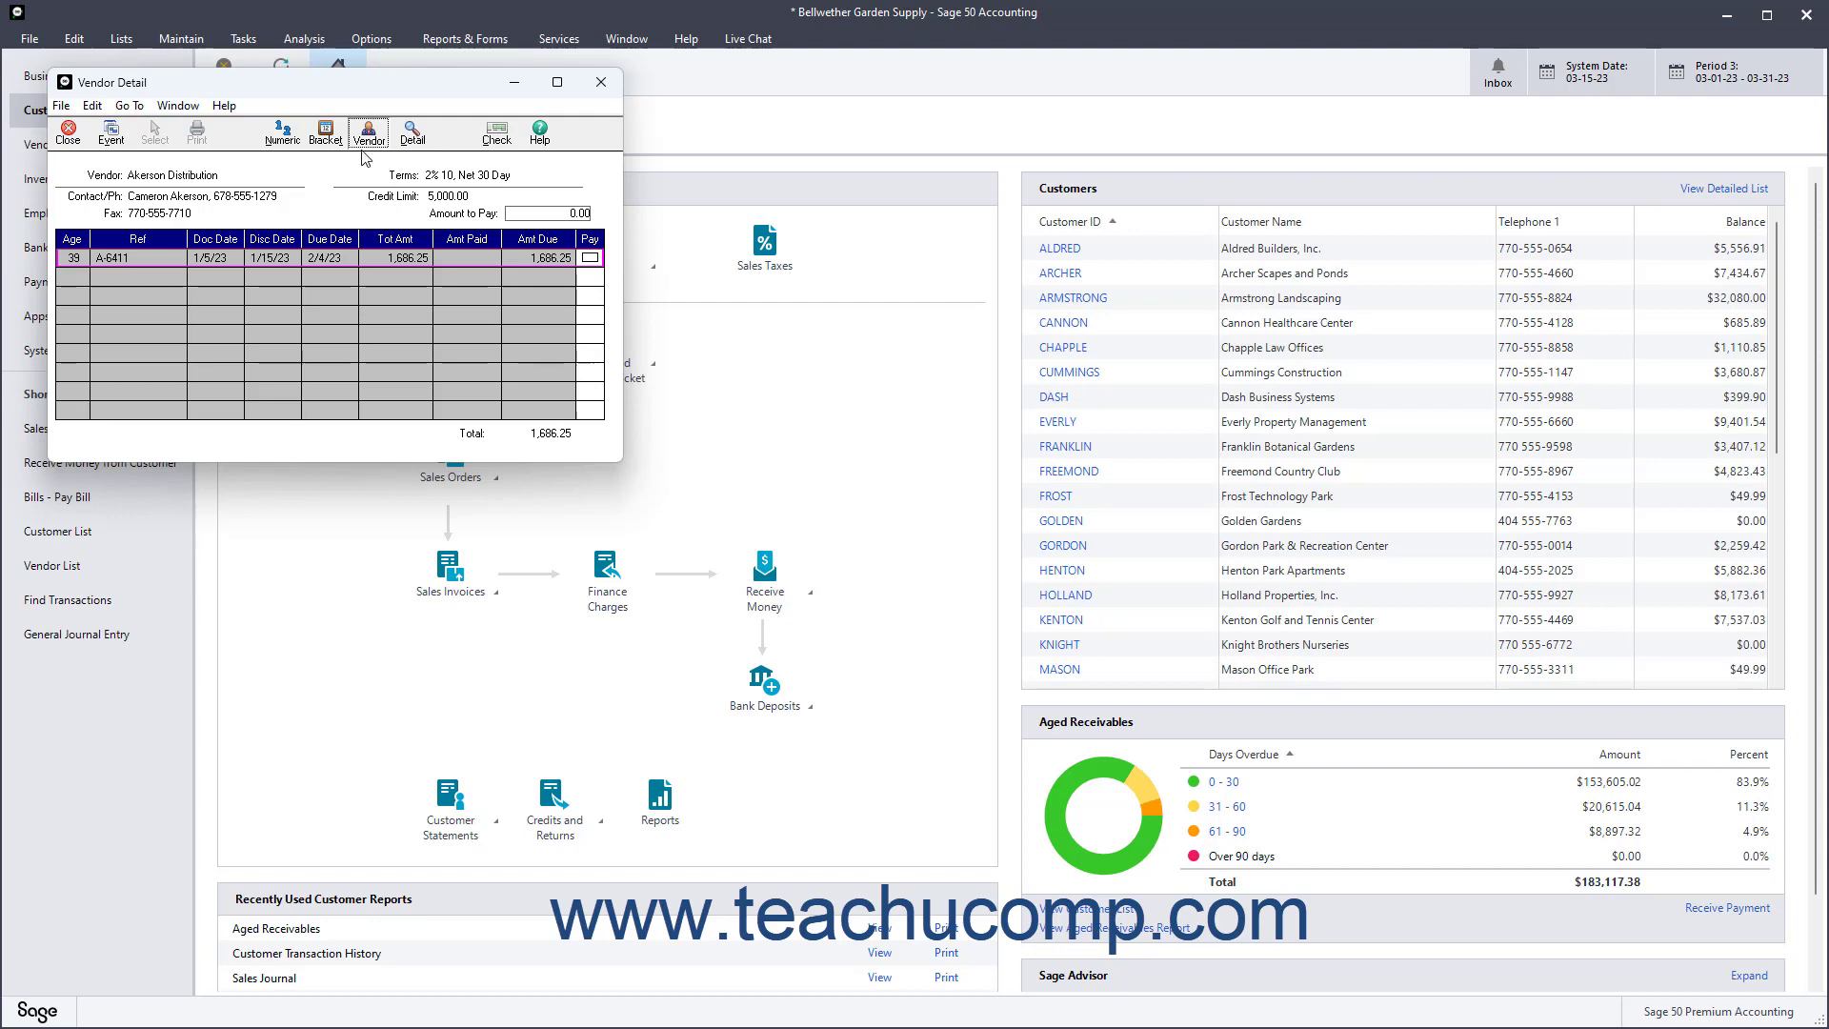
left_click(411, 135)
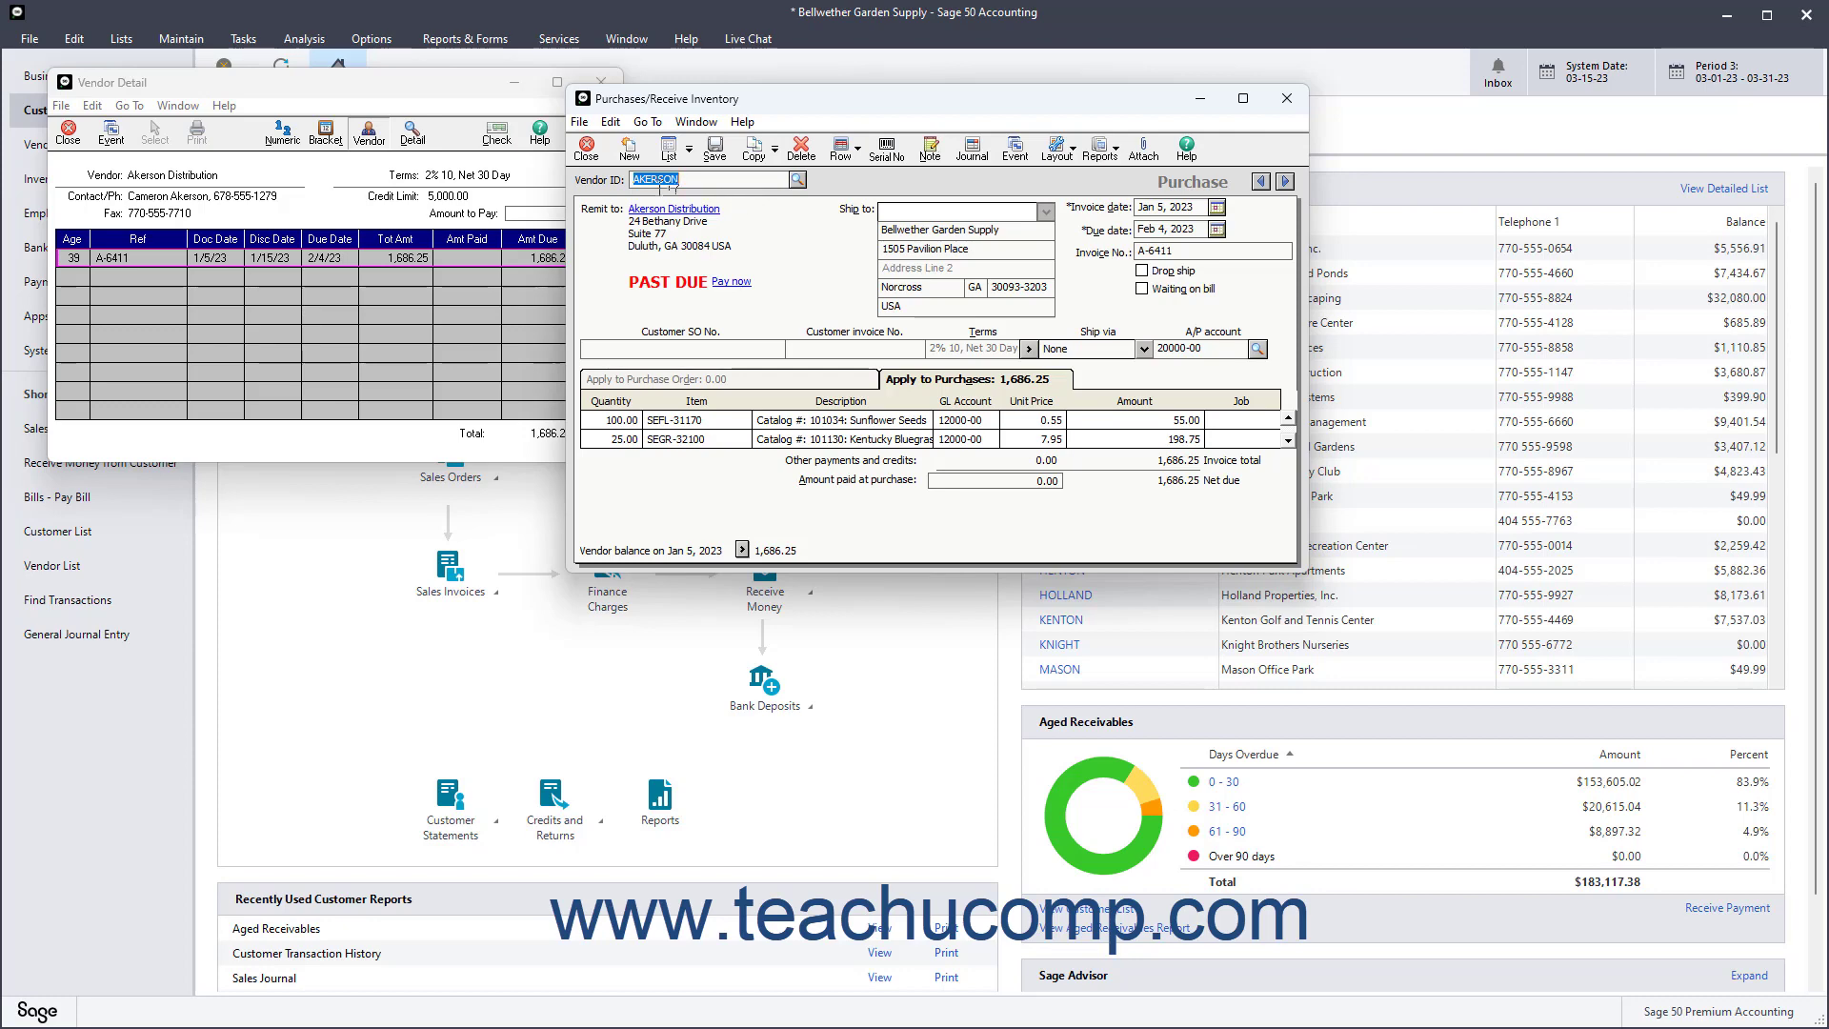
left_click(584, 152)
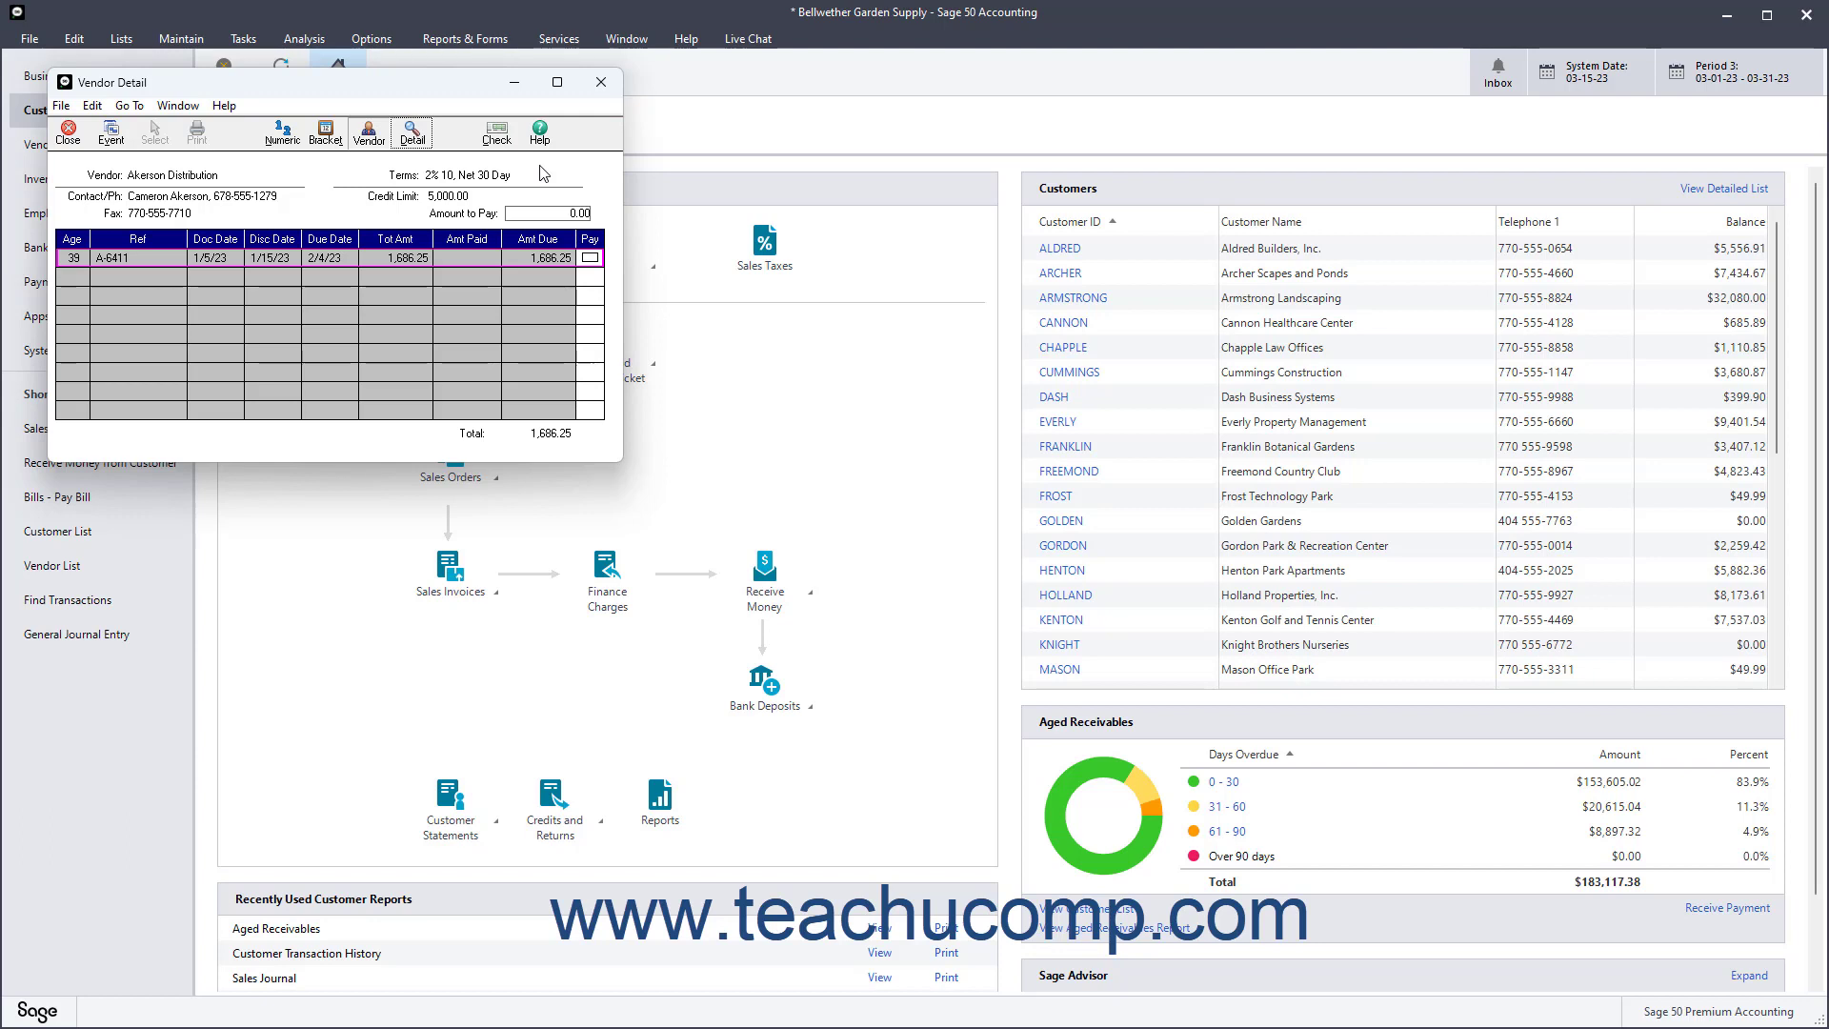
Return to the aging bracket view, show the 61 - 90 days past due bracket, and mark both of its invoices for payment
left_click(334, 137)
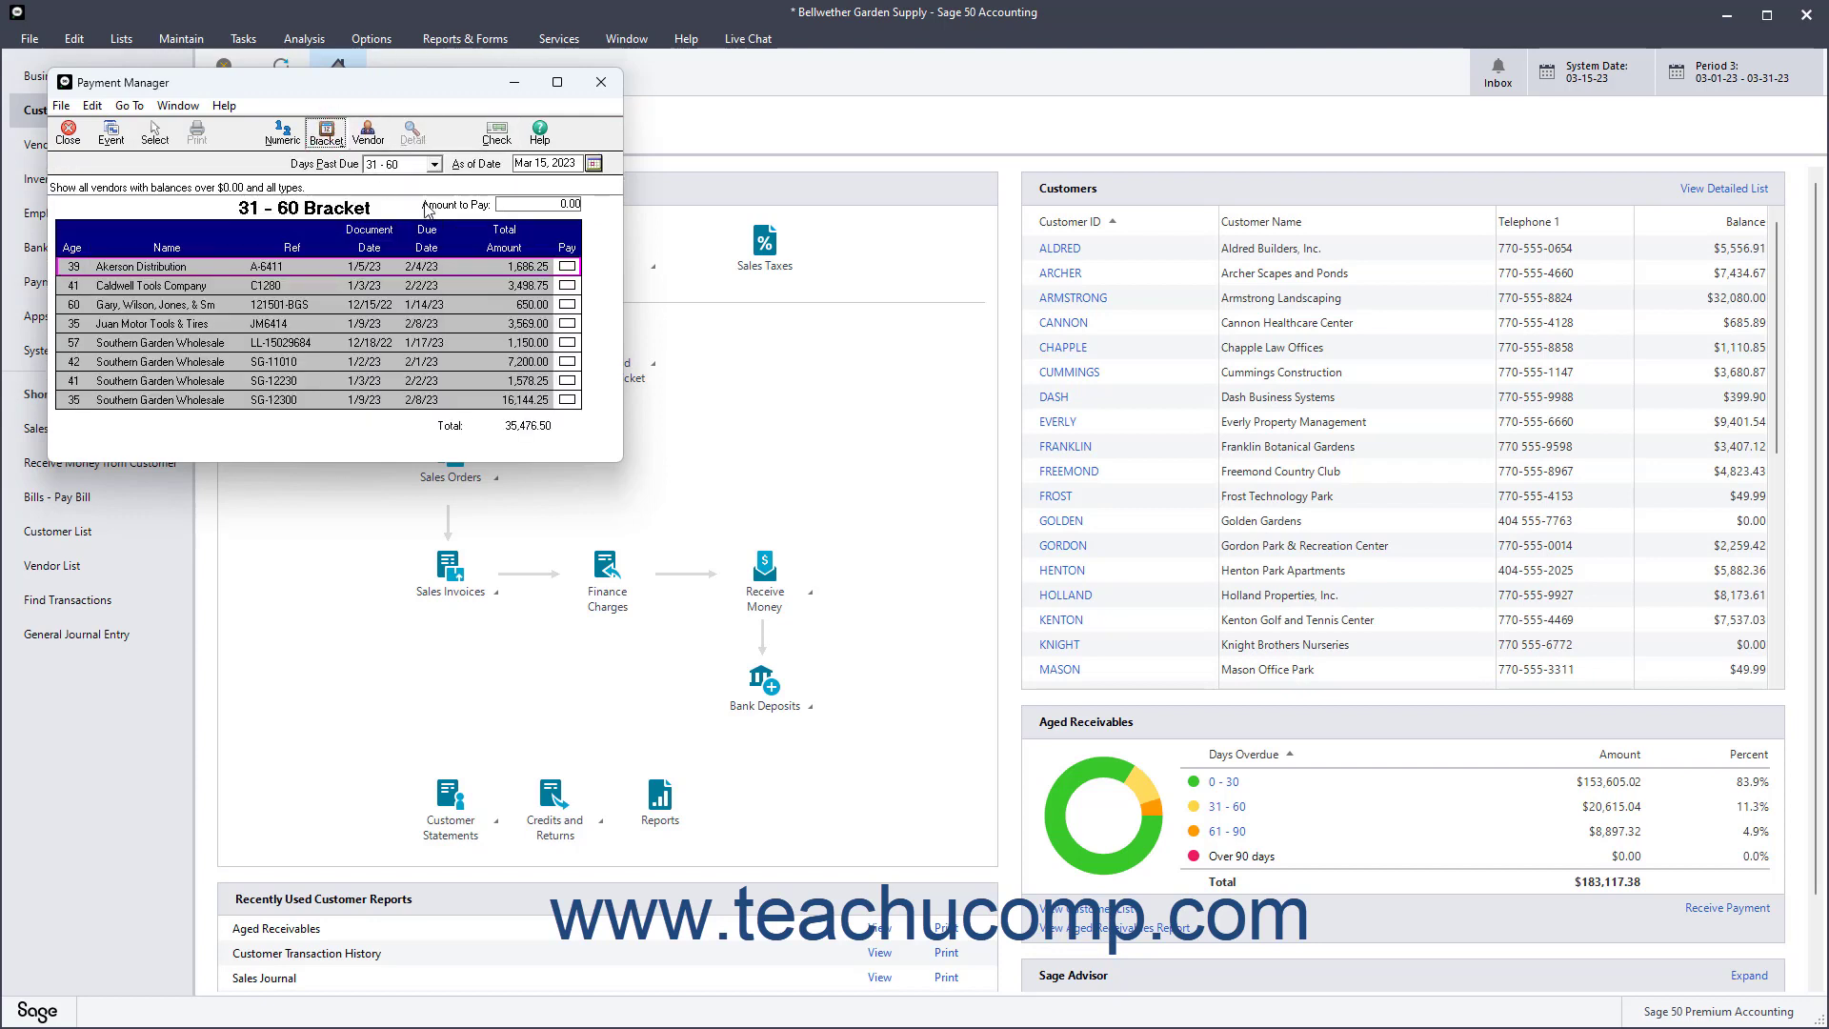
left_click(436, 163)
left_click(383, 206)
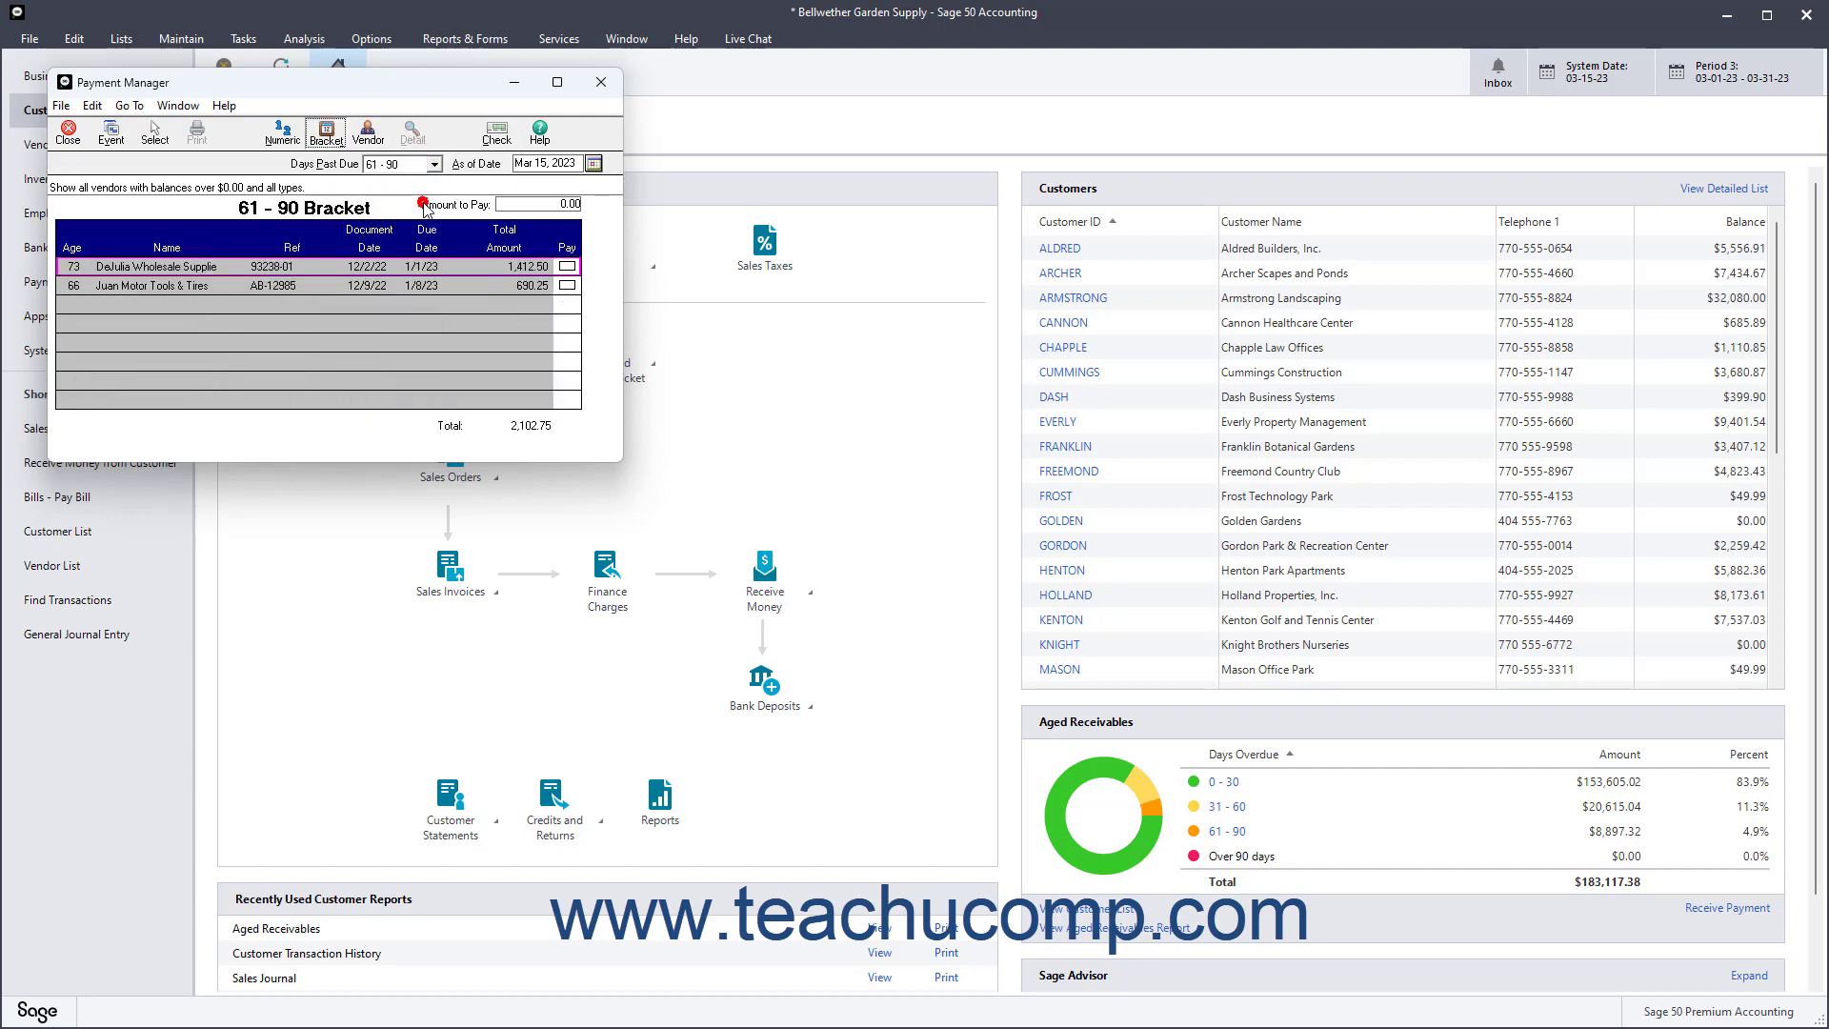
left_click(568, 288)
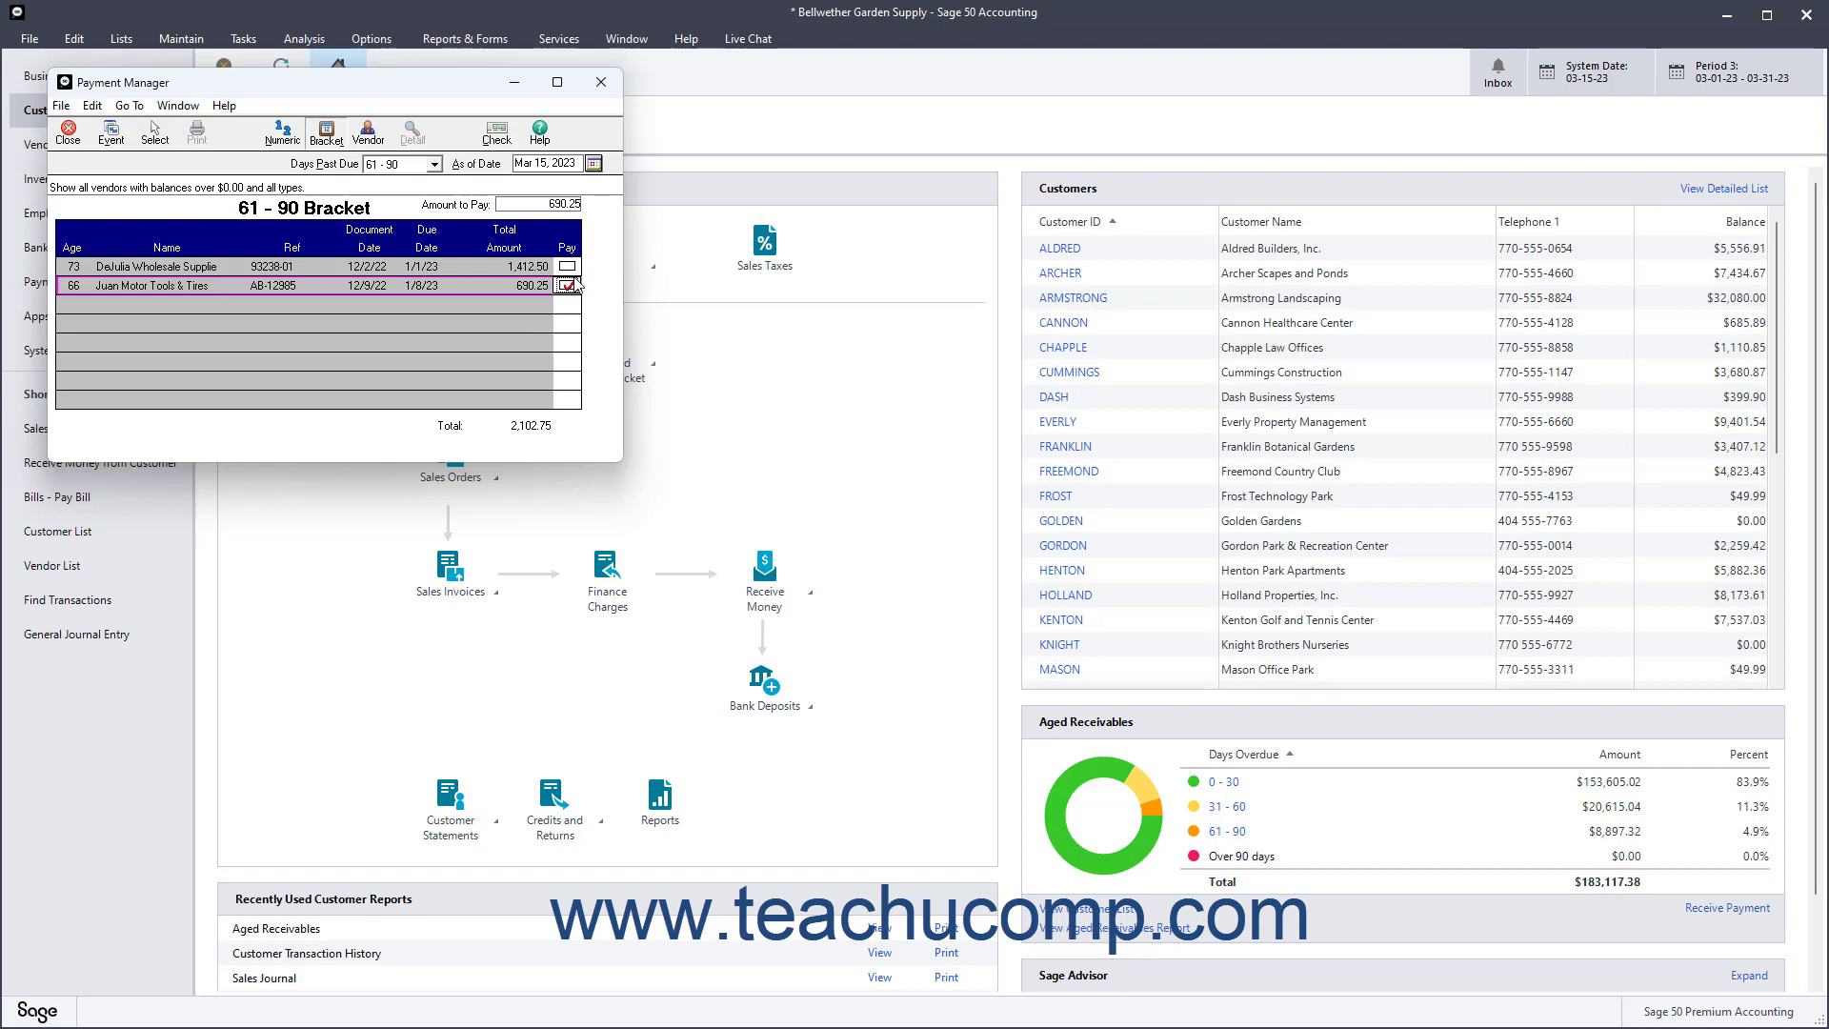
left_click(570, 268)
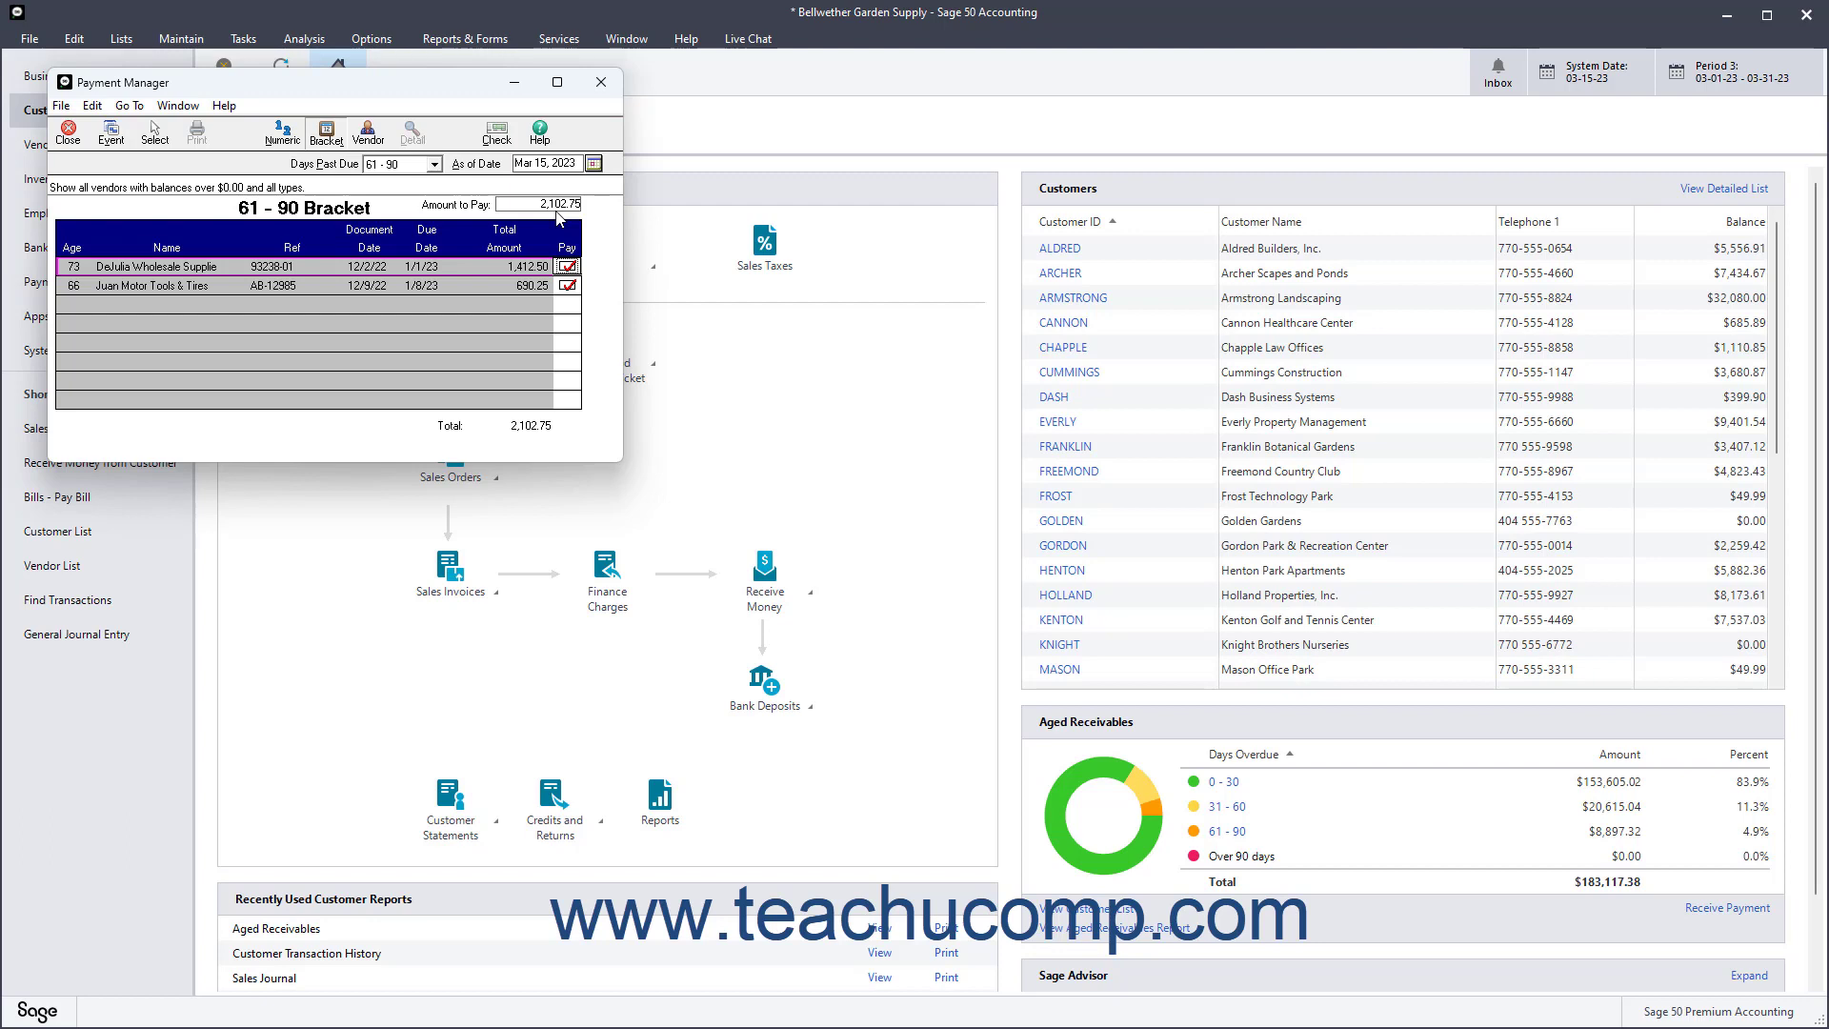
Set up disbursement checks for the marked invoices with the OCR Multi-Purpose AP Laser form and the Regular Checking Account as cash account
left_click(503, 134)
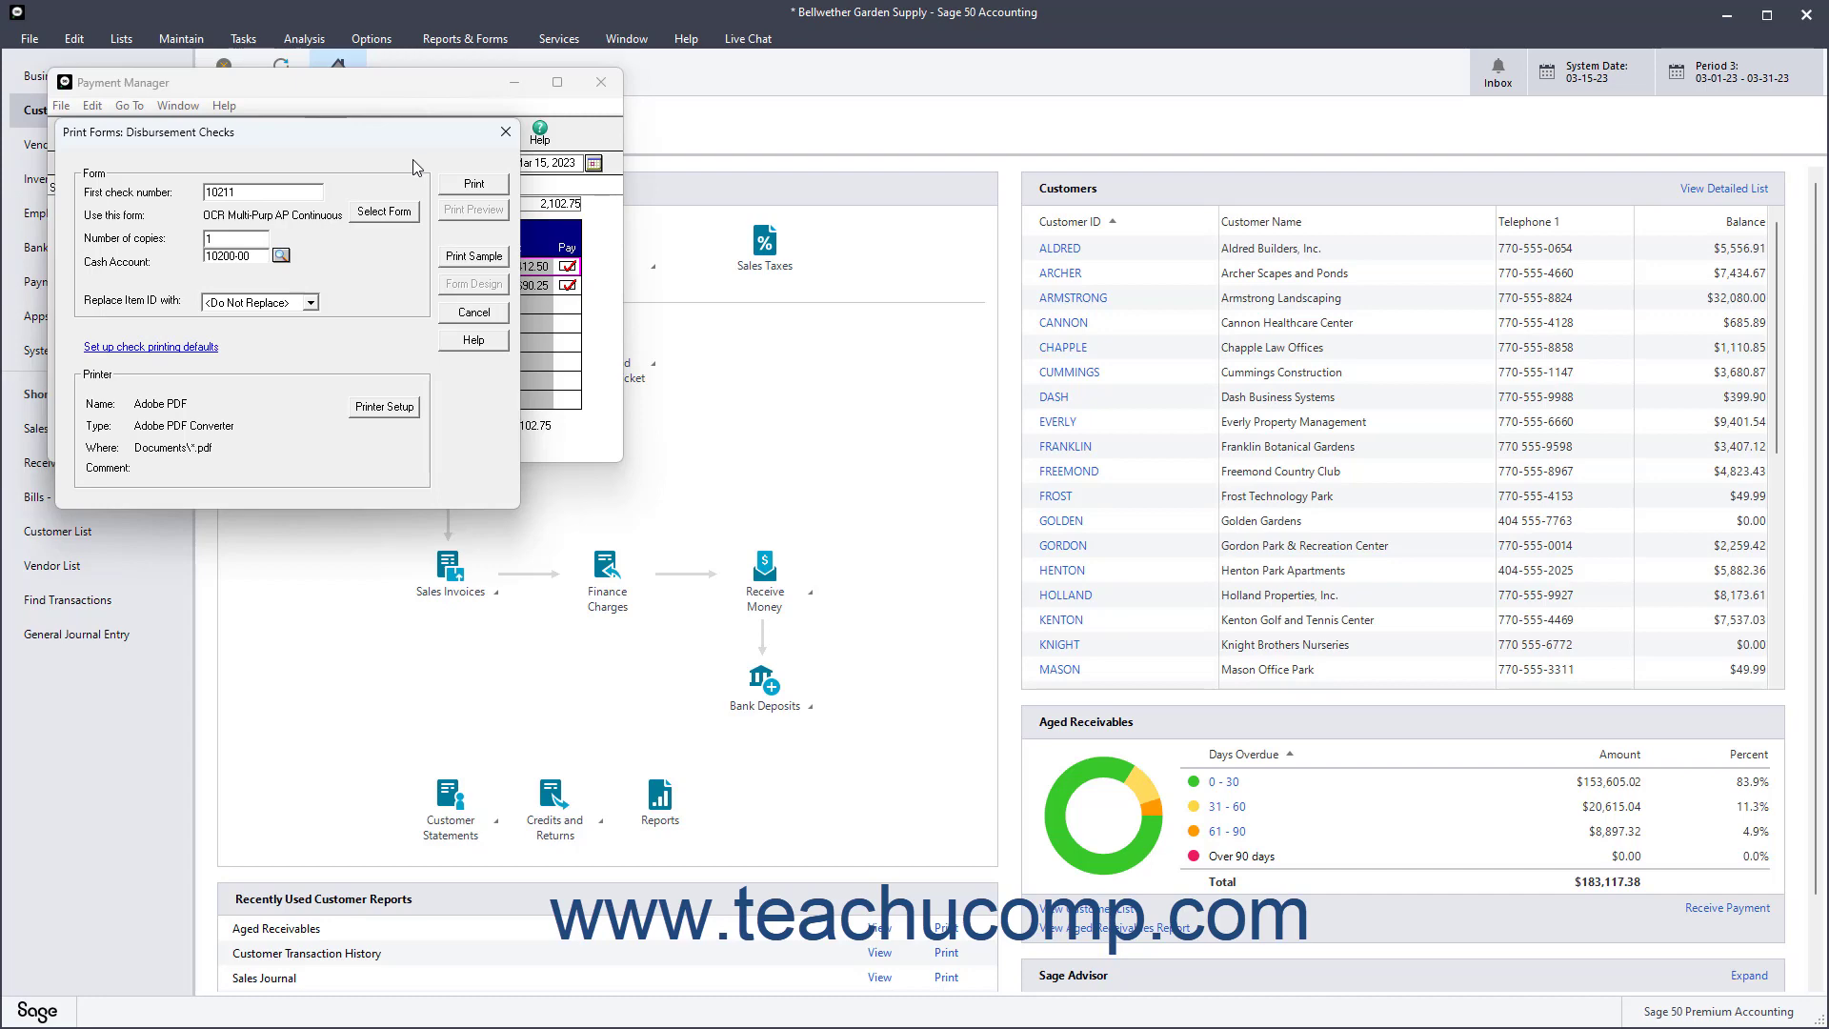
left_click(374, 212)
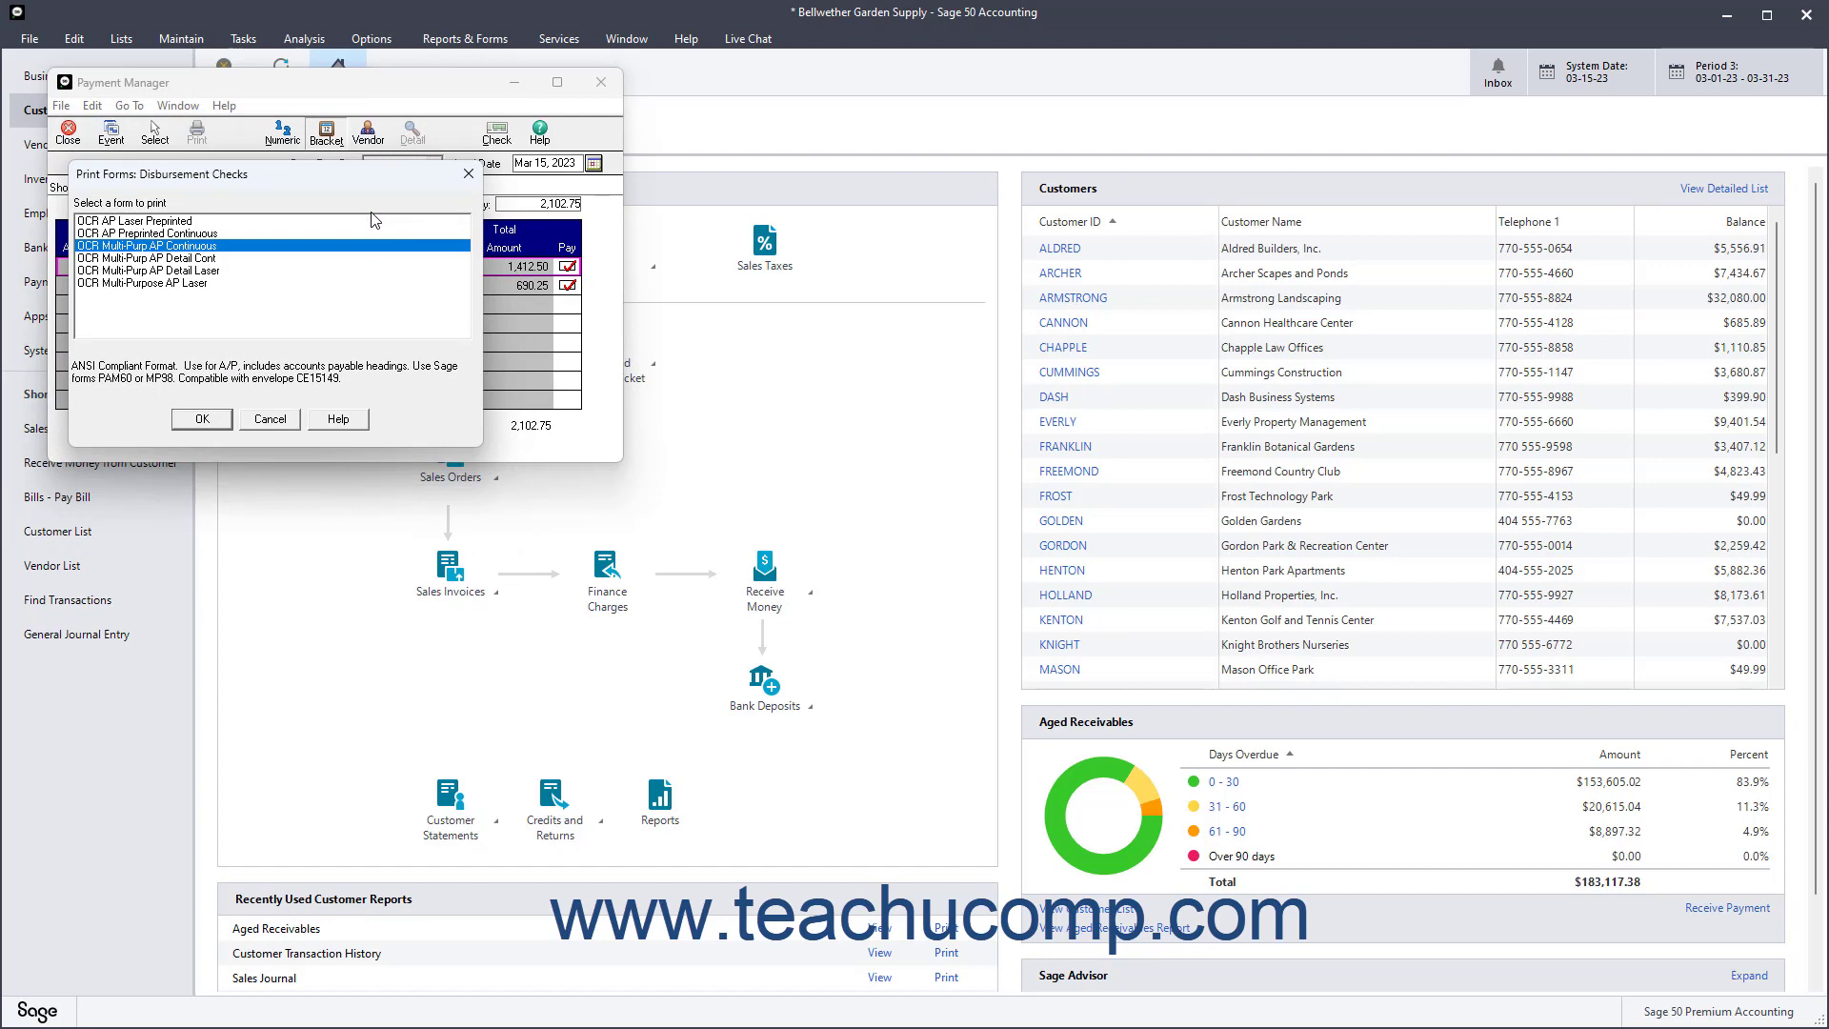
left_click(186, 284)
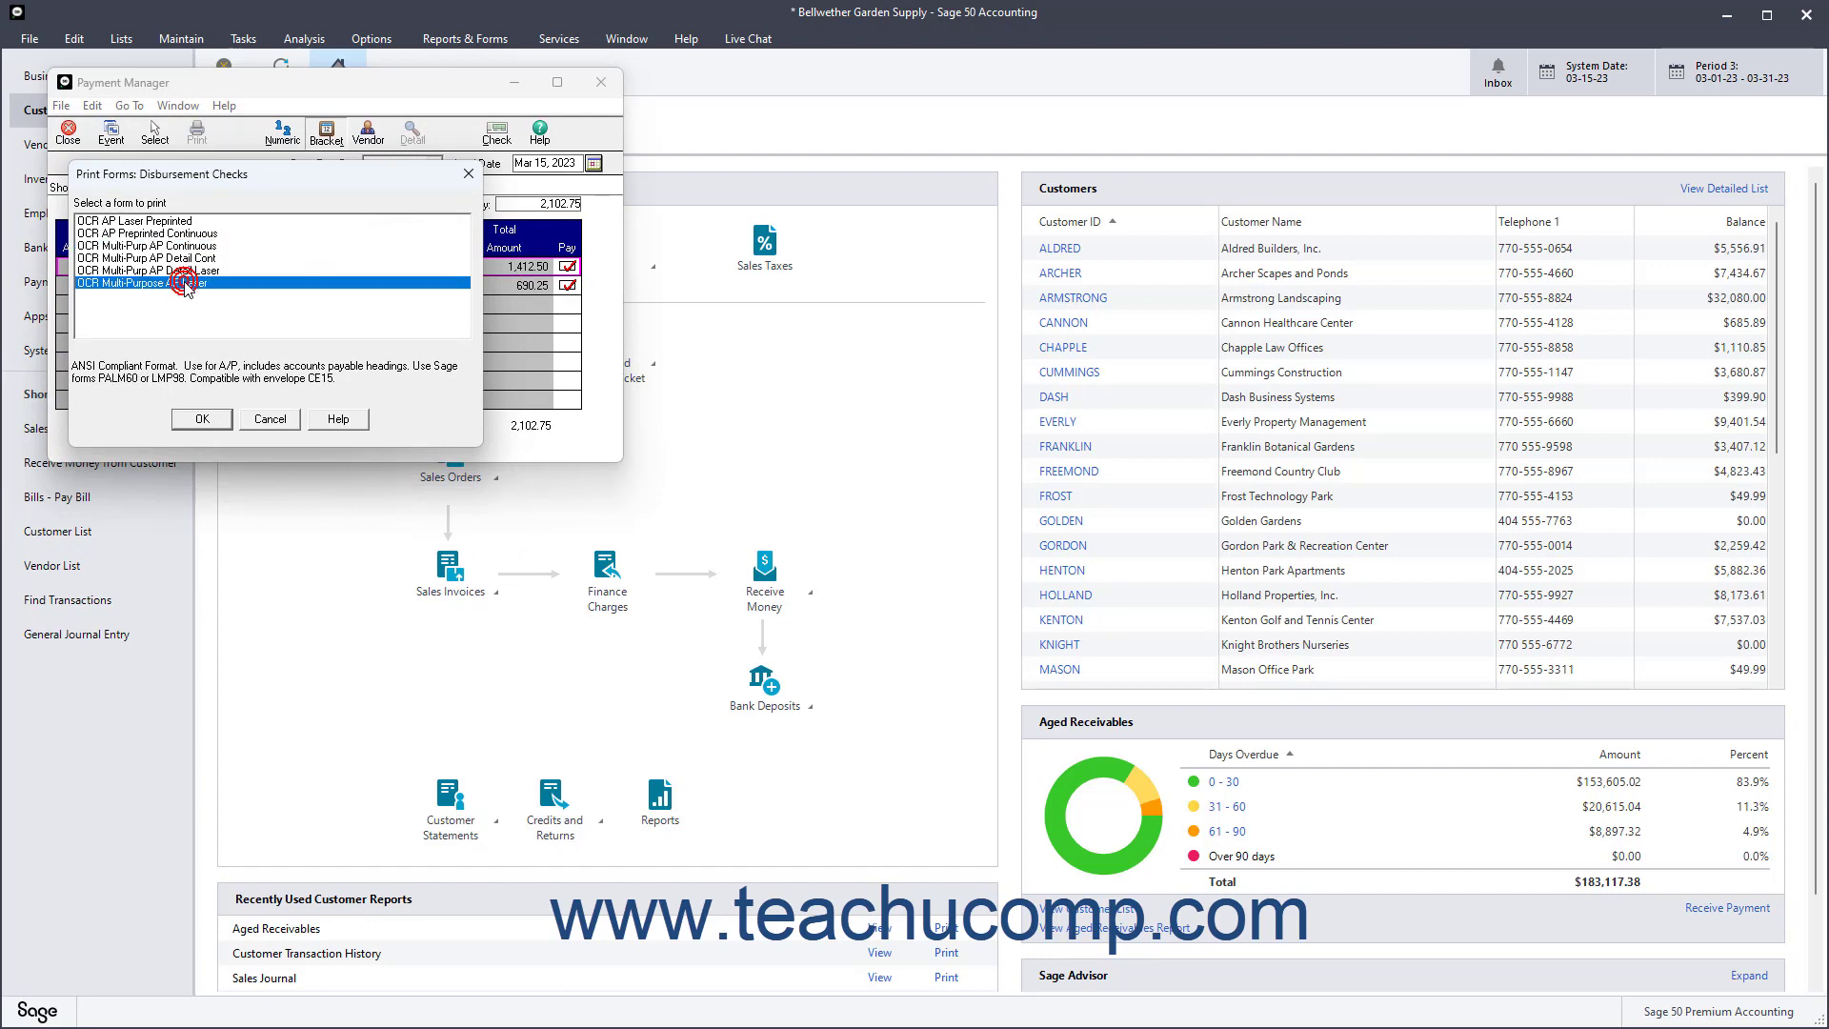
left_click(198, 420)
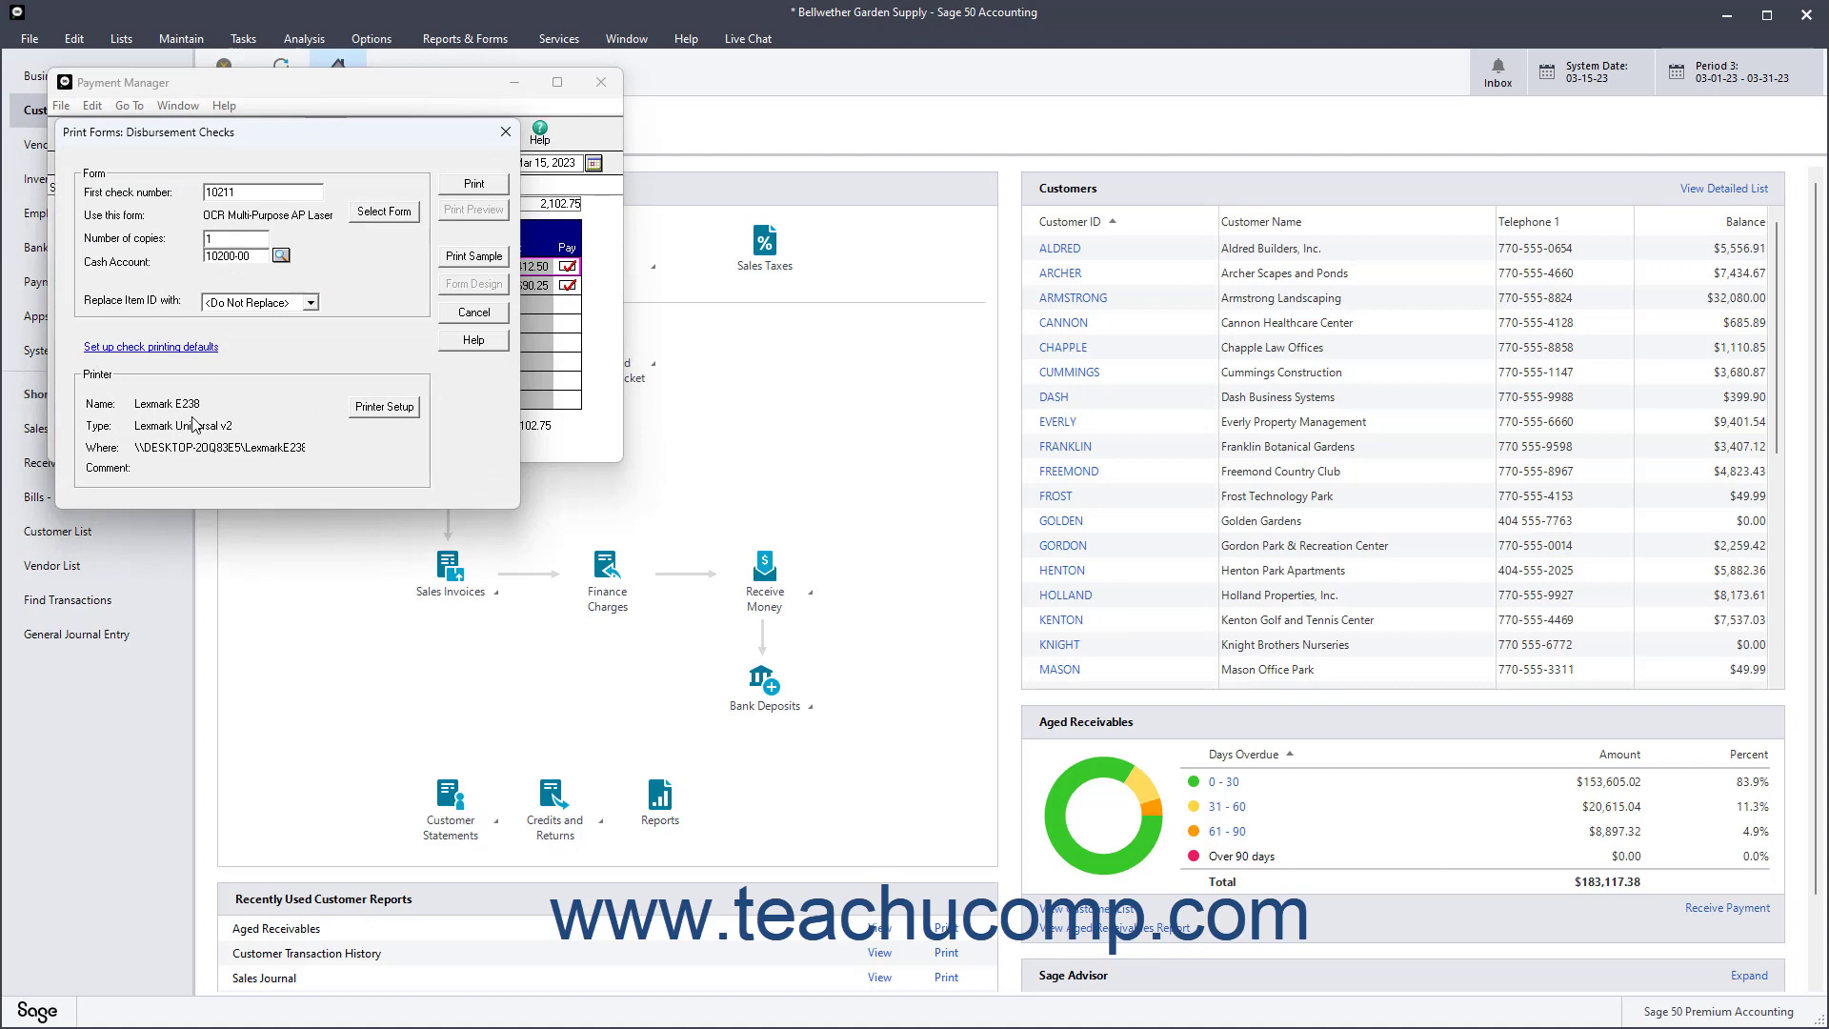
left_click(258, 194)
left_click(281, 257)
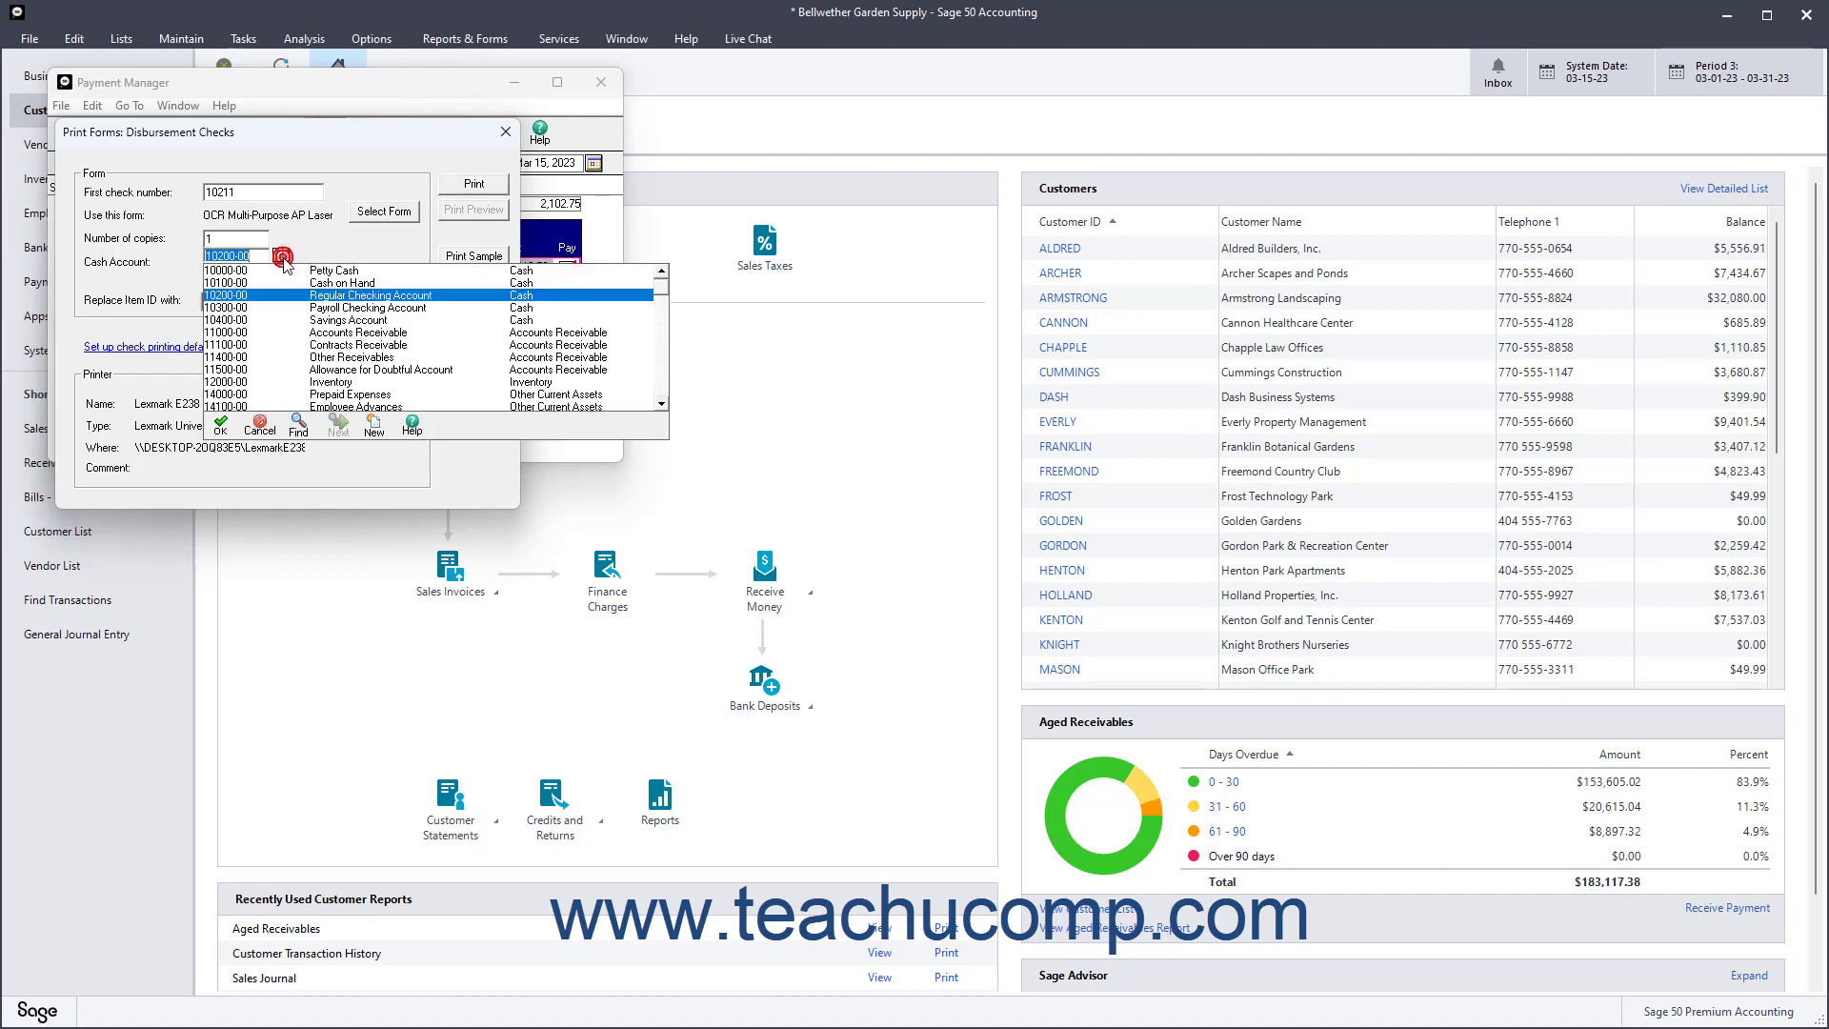
left_click(334, 298)
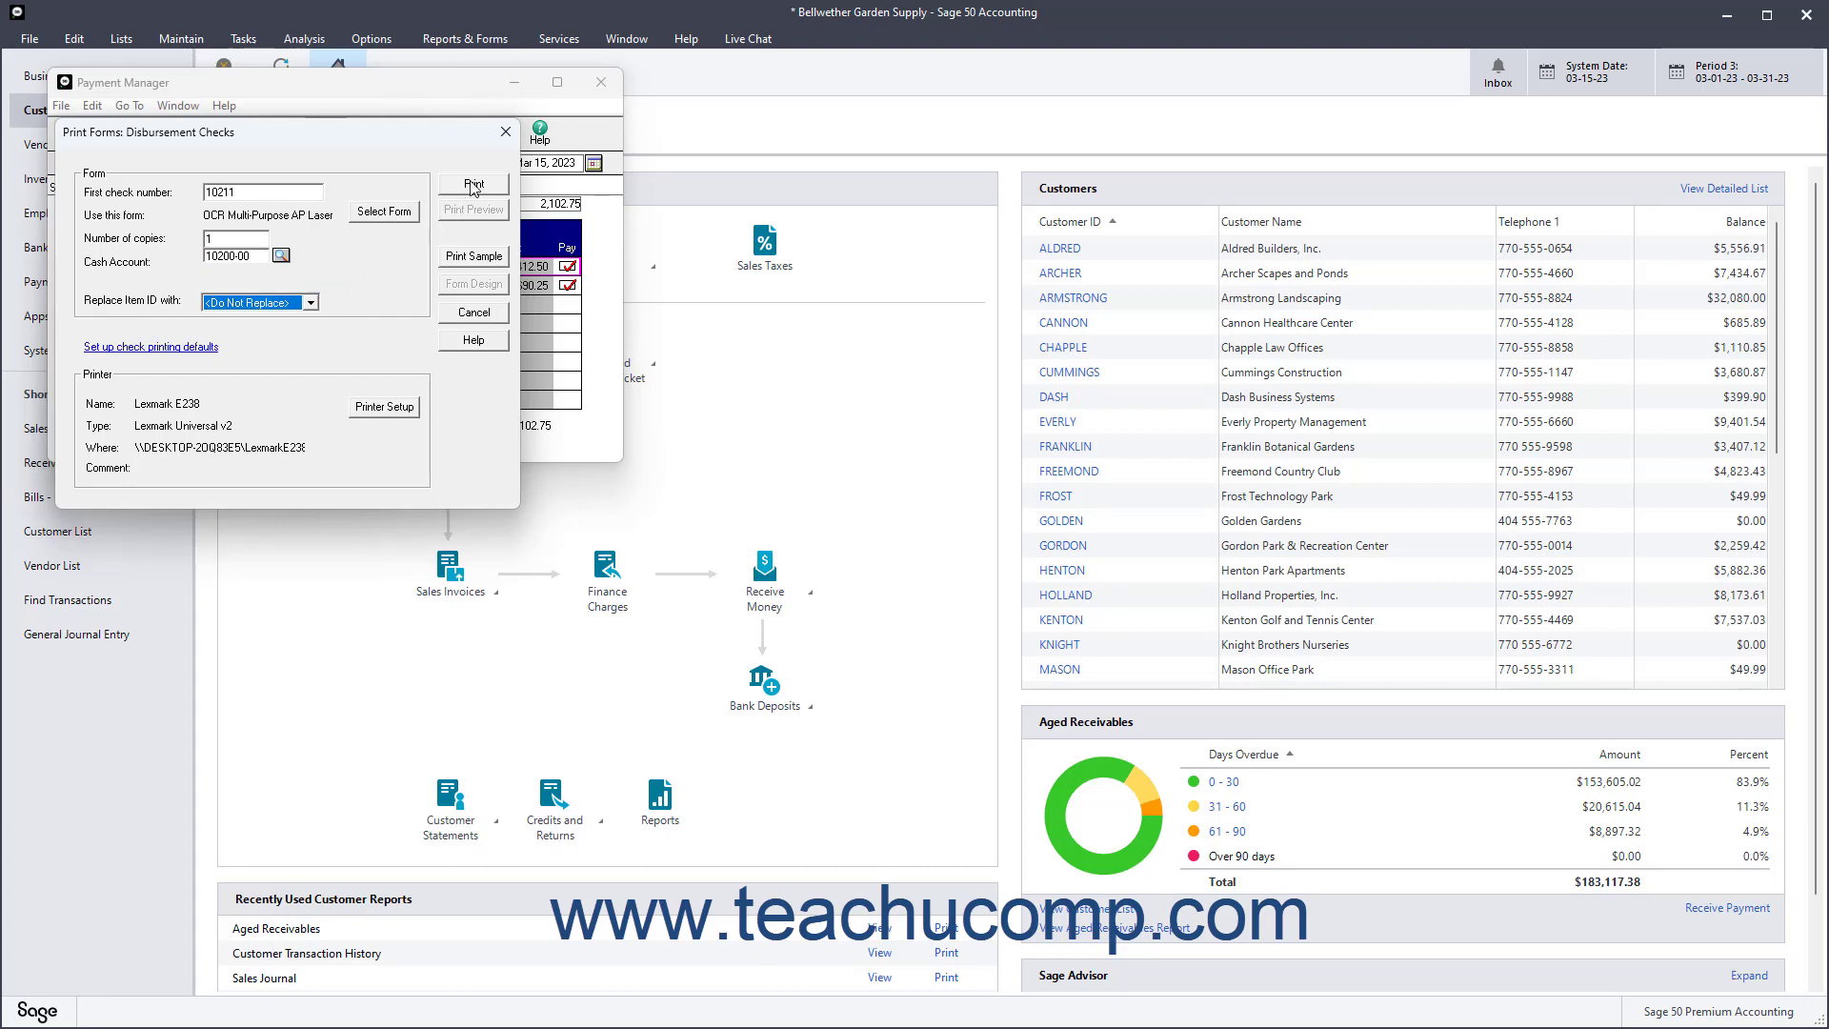
Cancel the disbursement check printing and close the Payment Manager
left_click(473, 312)
left_click(81, 145)
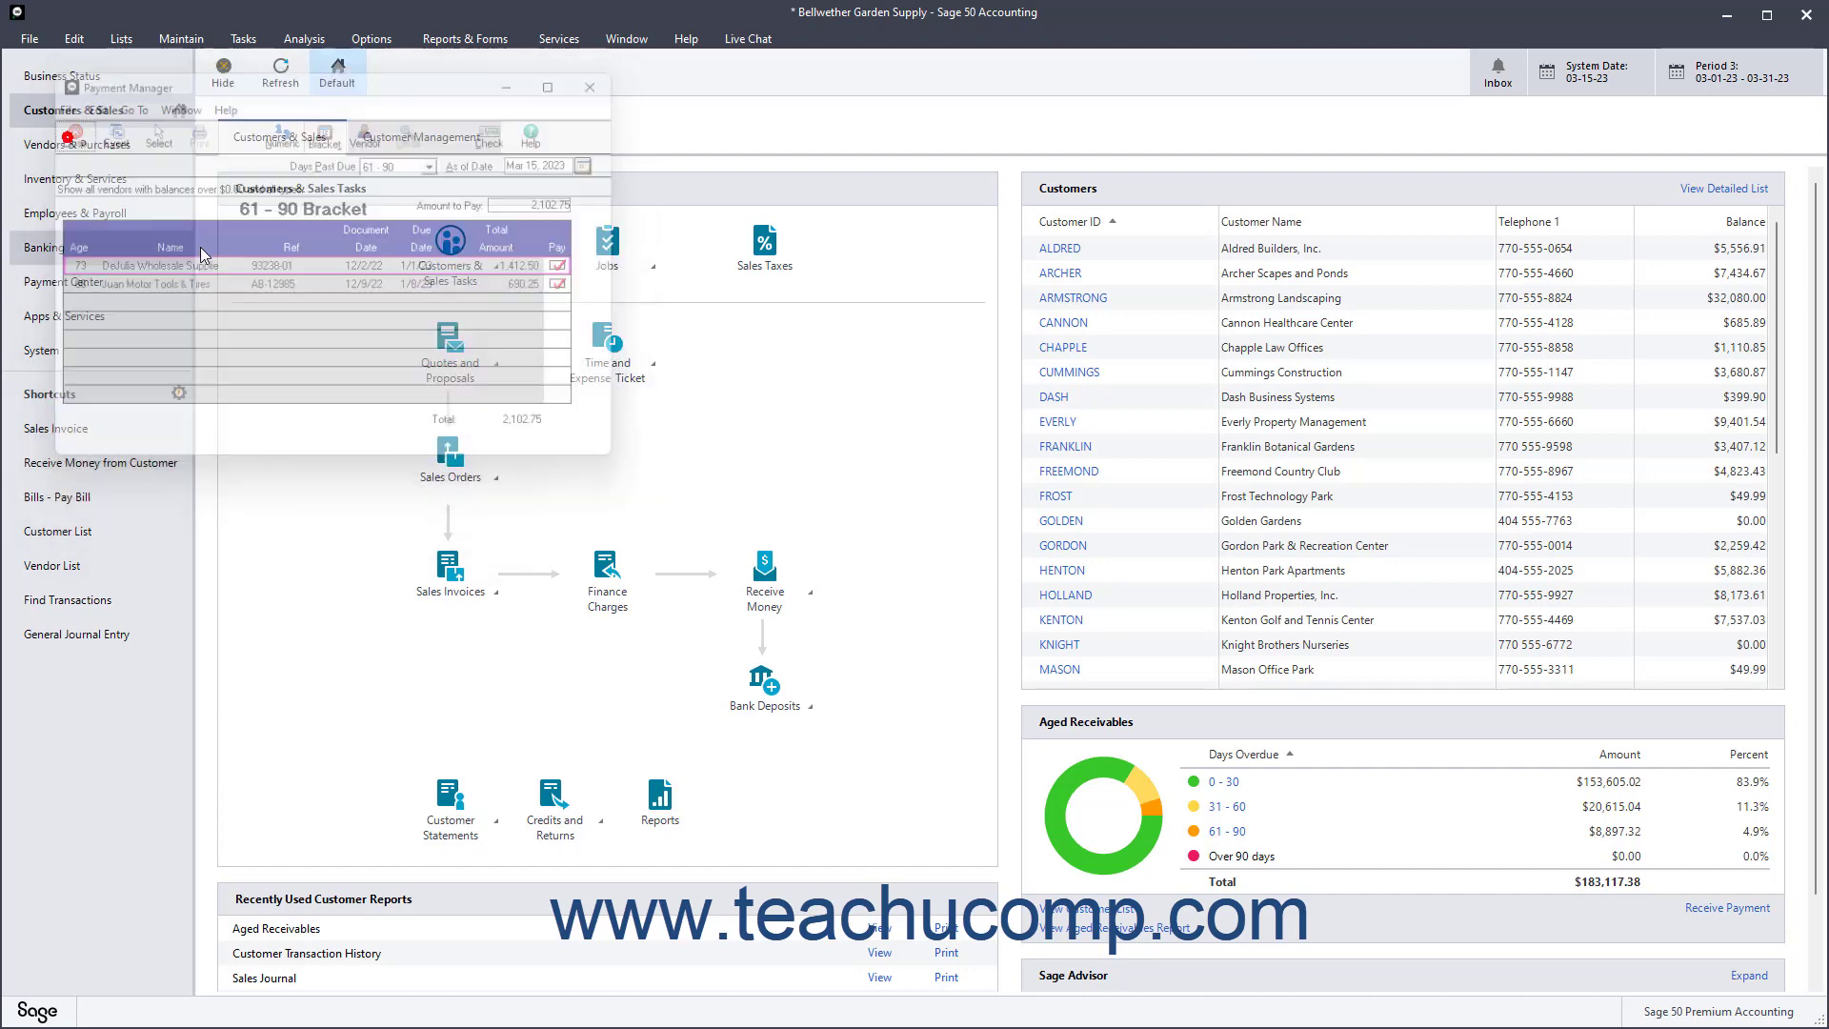